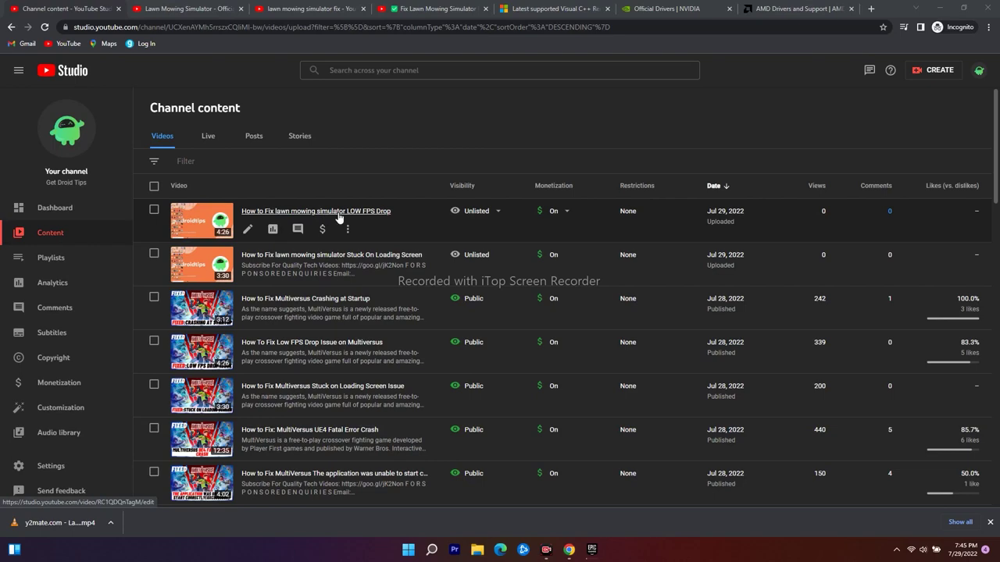
View the Epic Games Launcher library, and minimize the browser and launcher windows to reveal the desktop.
left_click(594, 551)
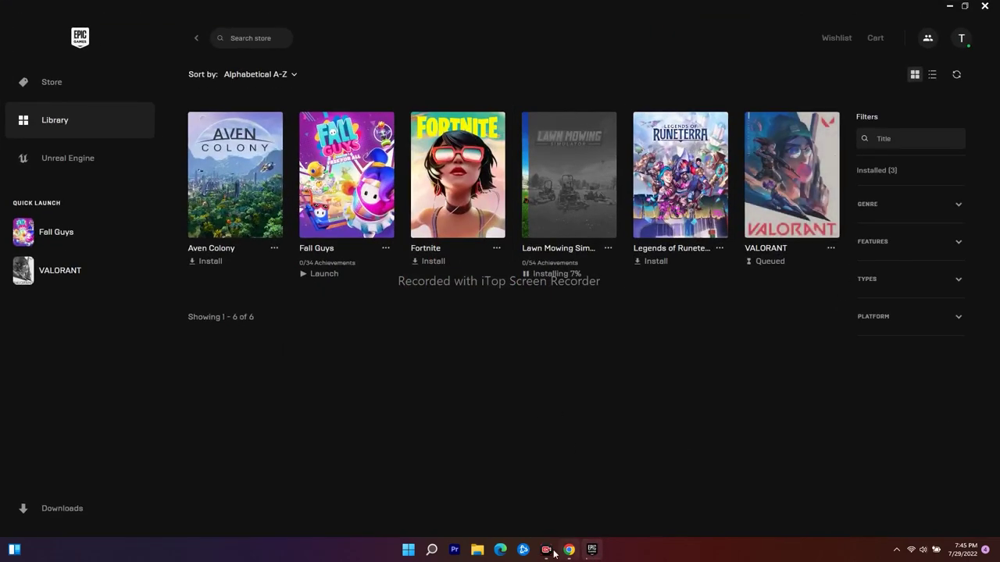
left_click(568, 550)
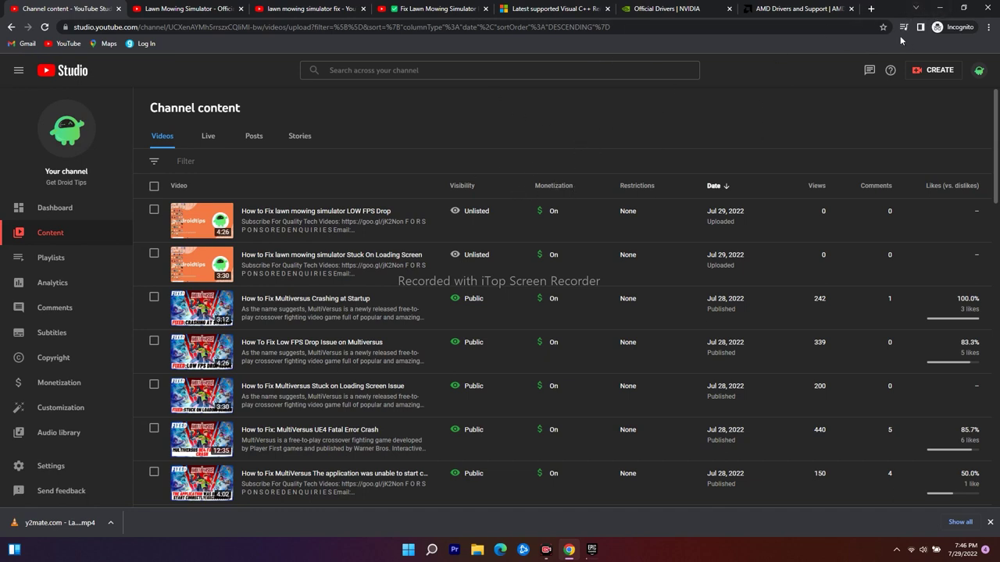
left_click(942, 8)
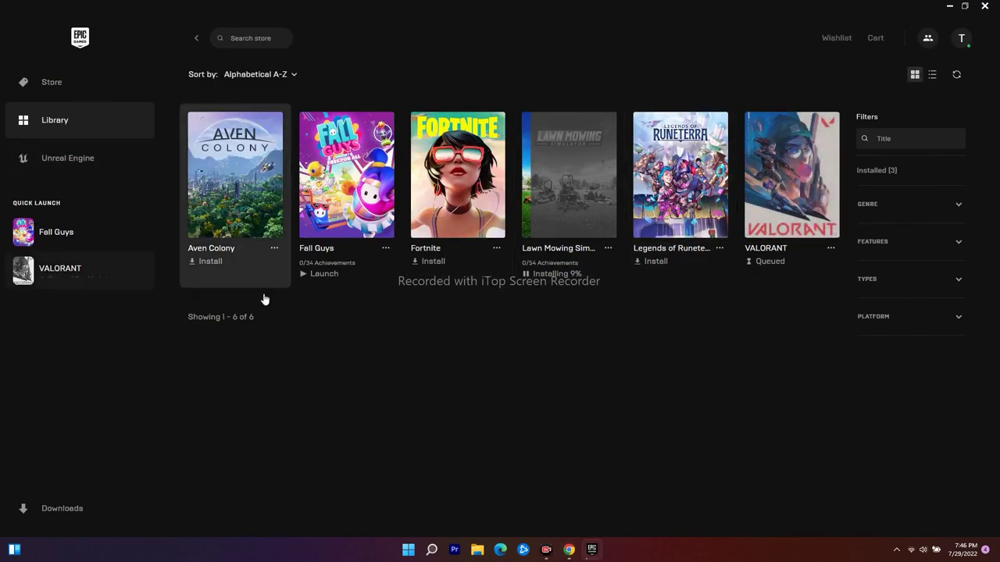
left_click(962, 7)
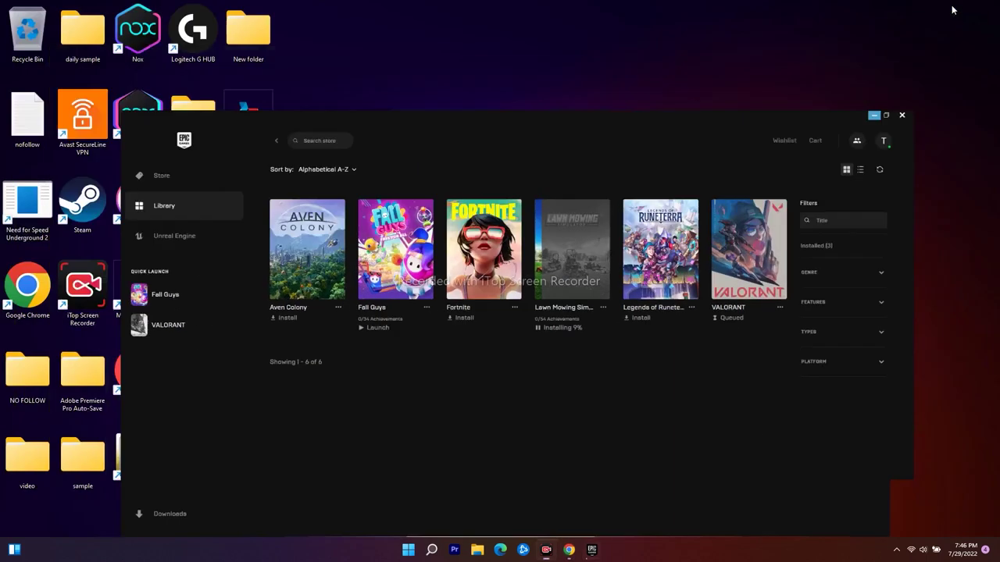
left_click(873, 115)
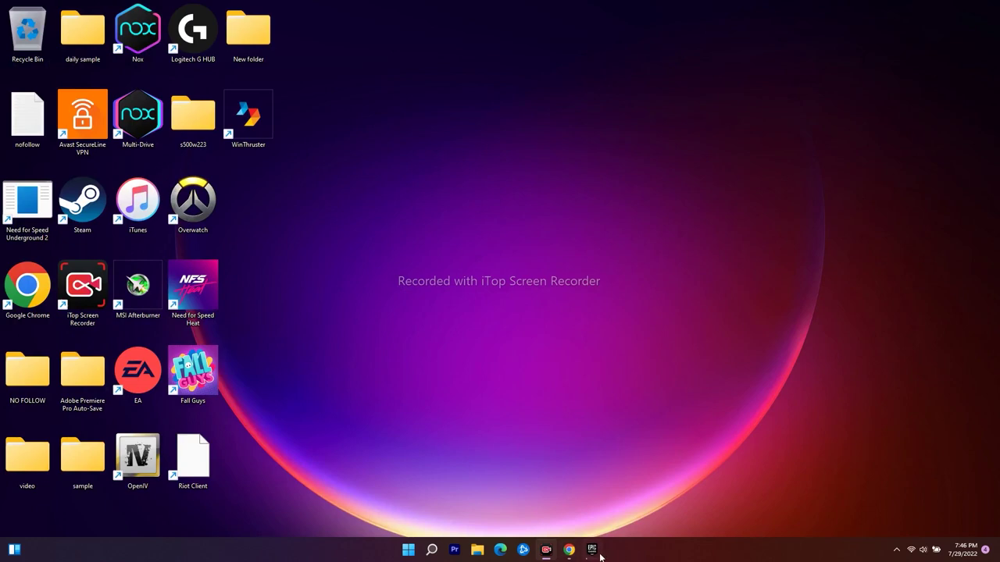
Open Task Manager, show the End task option for the EpicGamesLauncher process, and close Task Manager without ending it.
right_click(408, 549)
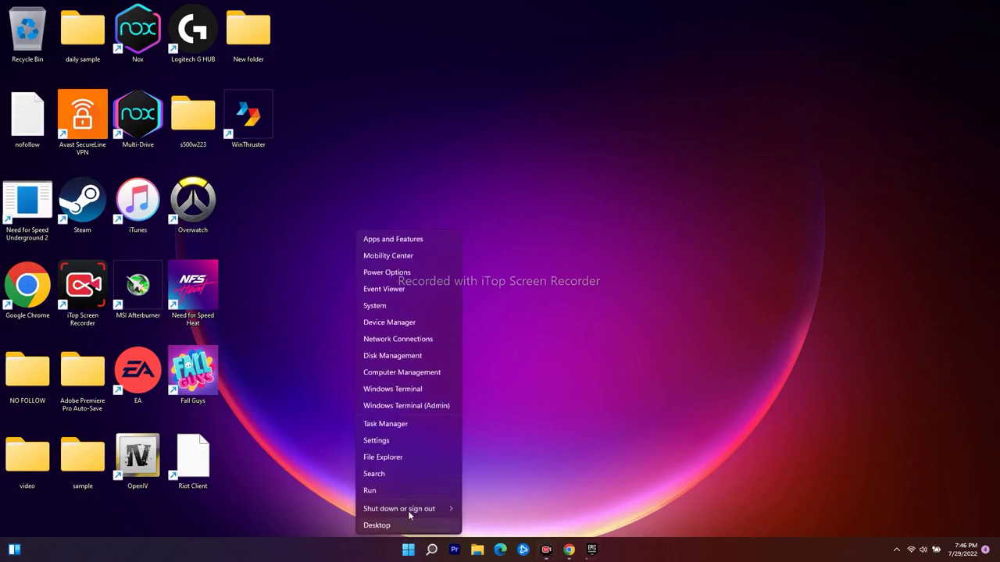
left_click(399, 427)
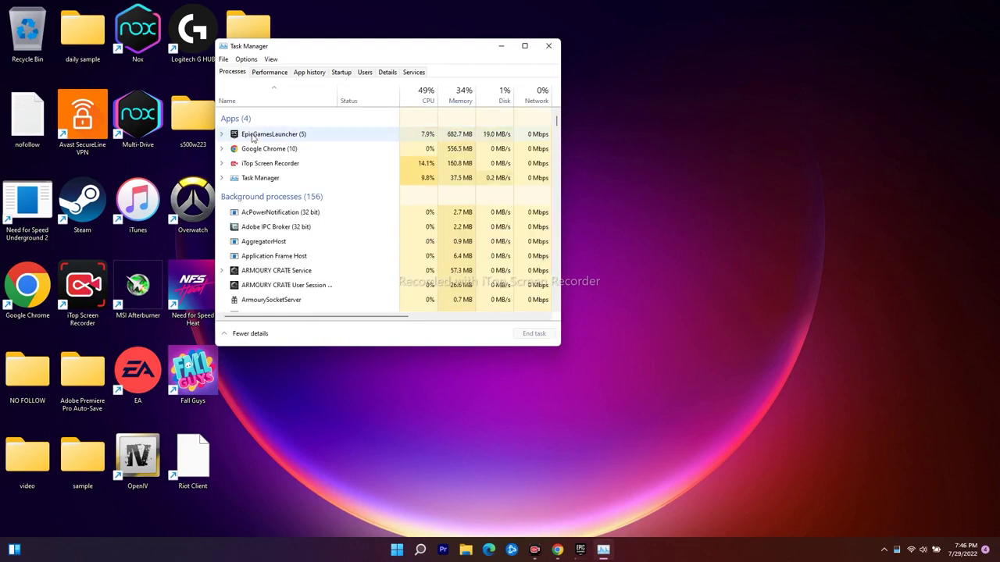
right_click(299, 138)
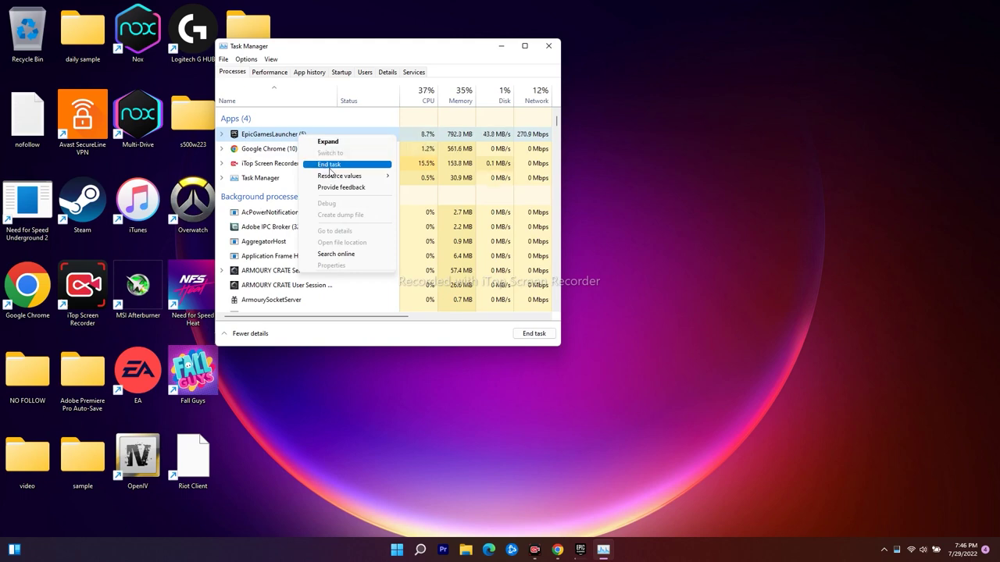
left_click(636, 185)
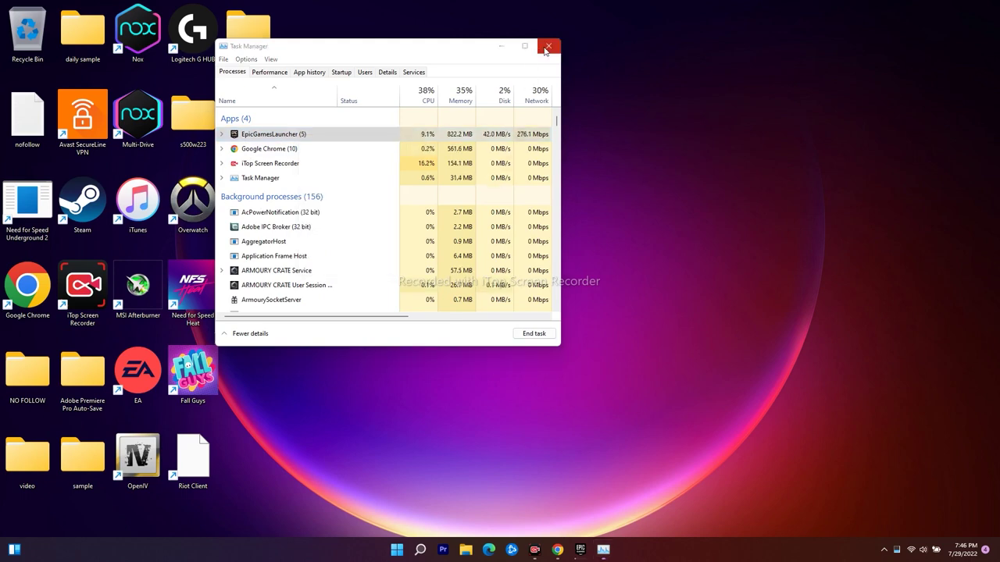
left_click(549, 46)
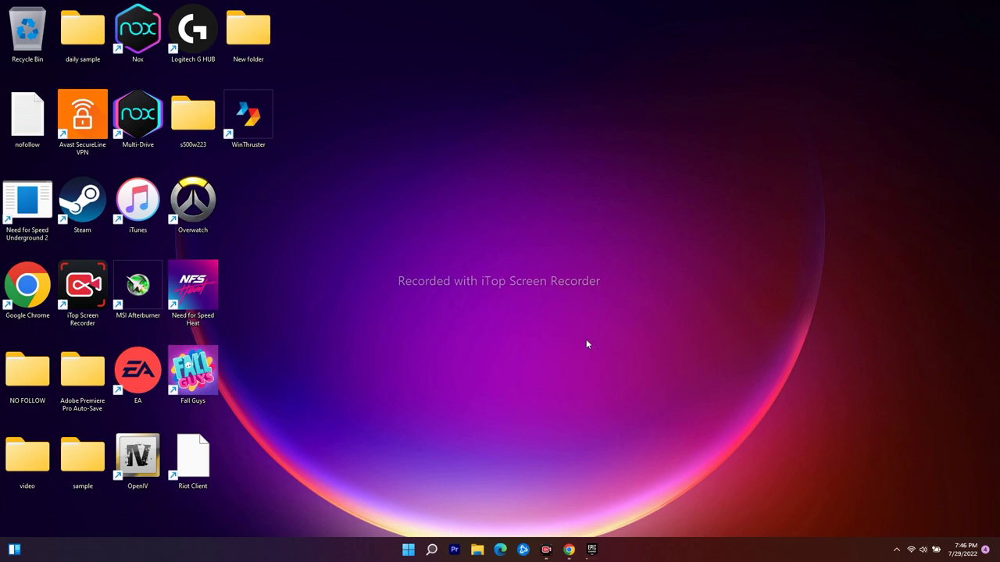
Return to Chrome and review the heading of the Microsoft Visual C++ Redistributable latest supported downloads page.
mouse_move(592, 550)
left_click(569, 549)
left_click(537, 6)
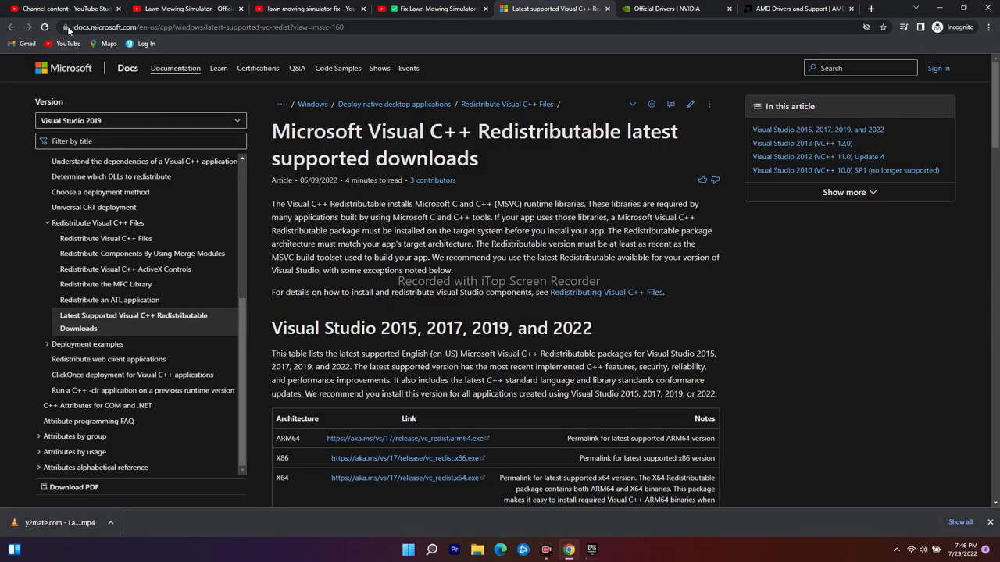
scroll(855, 315, "down", 1)
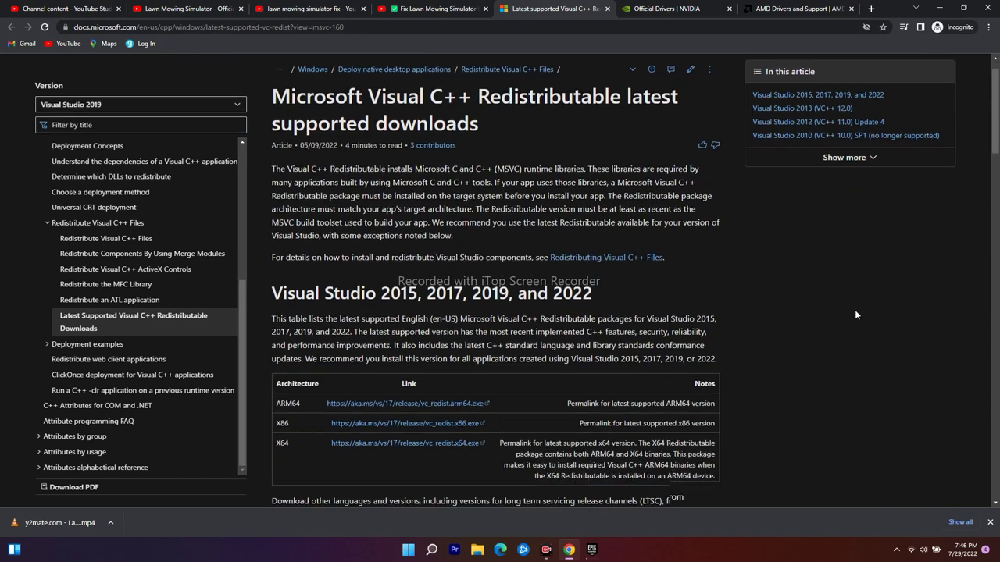
scroll(377, 168, "up", 1)
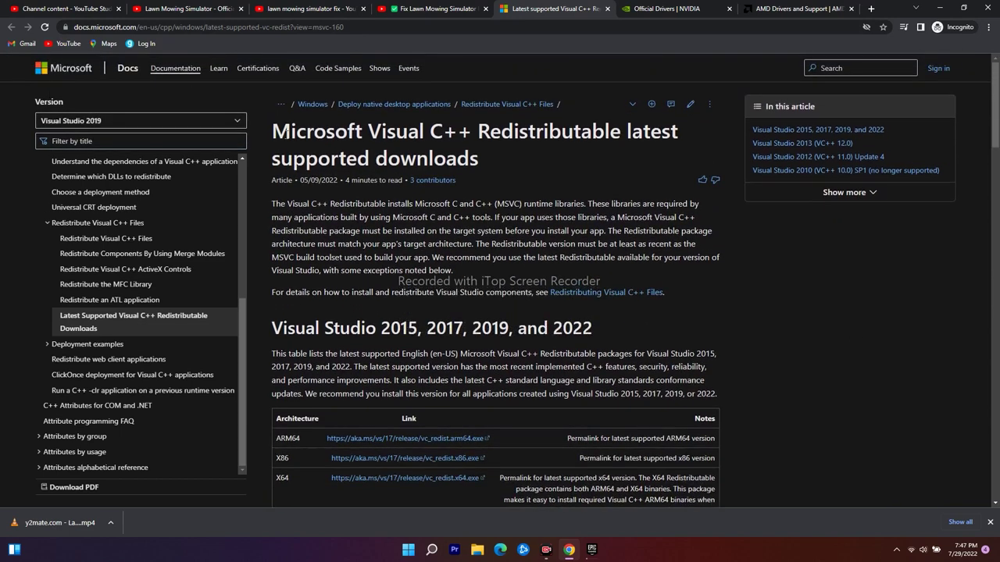
left_click_drag(275, 131, 653, 151)
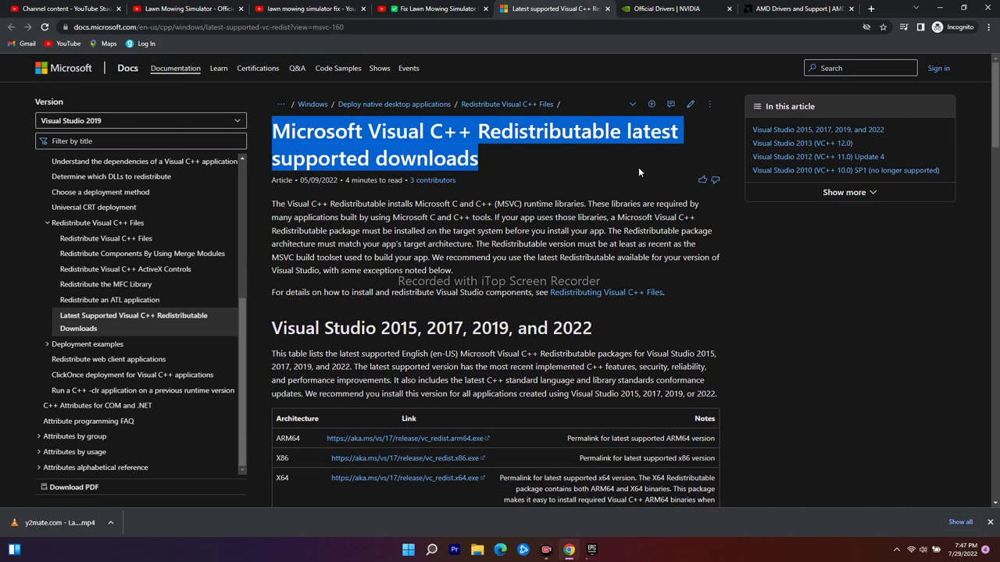
left_click(545, 169)
Examine the X86 and X64 download entries in the Visual Studio 2015, 2017, 2019, and 2022 table.
scroll(773, 322, "down", 3)
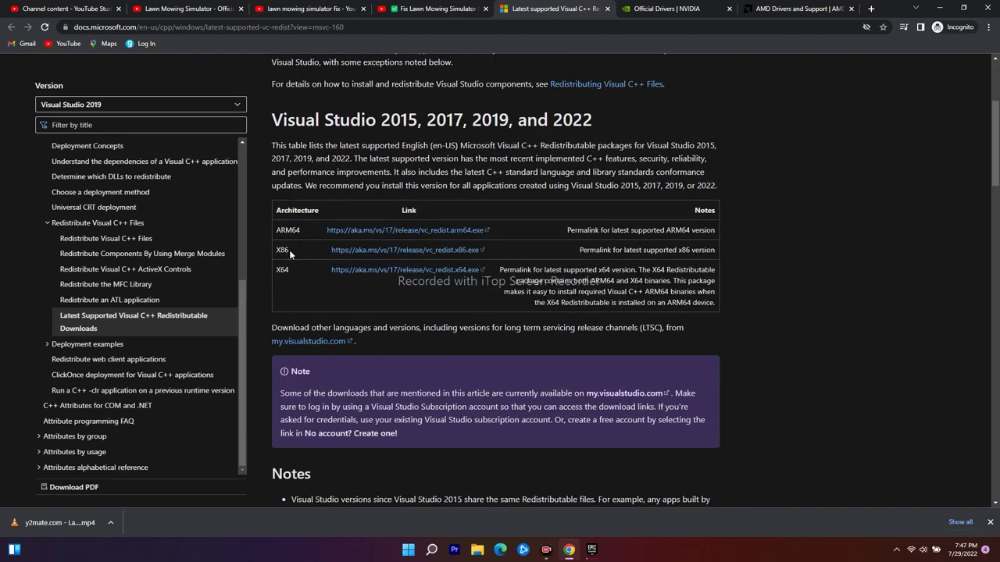
left_click_drag(275, 248, 293, 252)
left_click_drag(290, 272, 281, 272)
left_click(298, 255)
left_click_drag(291, 251, 276, 251)
left_click(820, 310)
Check the game library in the Epic Games Launcher and return to Chrome to view the NVIDIA Driver Downloads page.
left_click(595, 555)
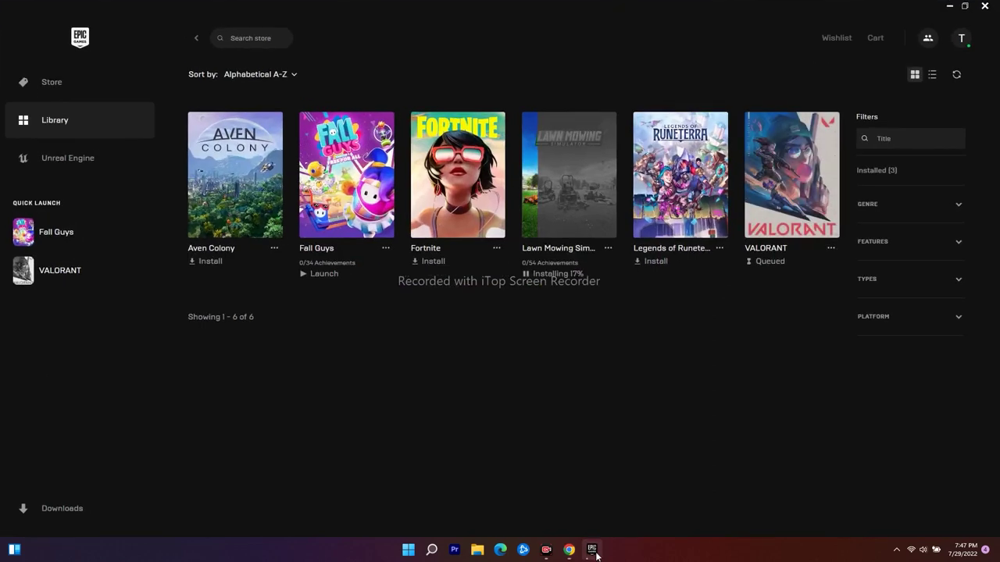
left_click(595, 553)
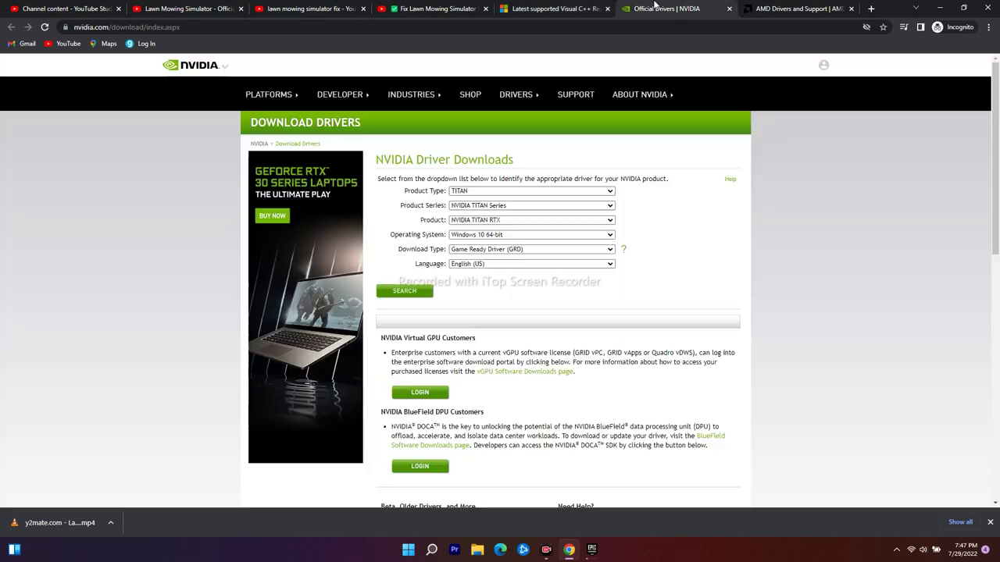
left_click(654, 8)
scroll(859, 268, "down", 2)
scroll(856, 268, "up", 2)
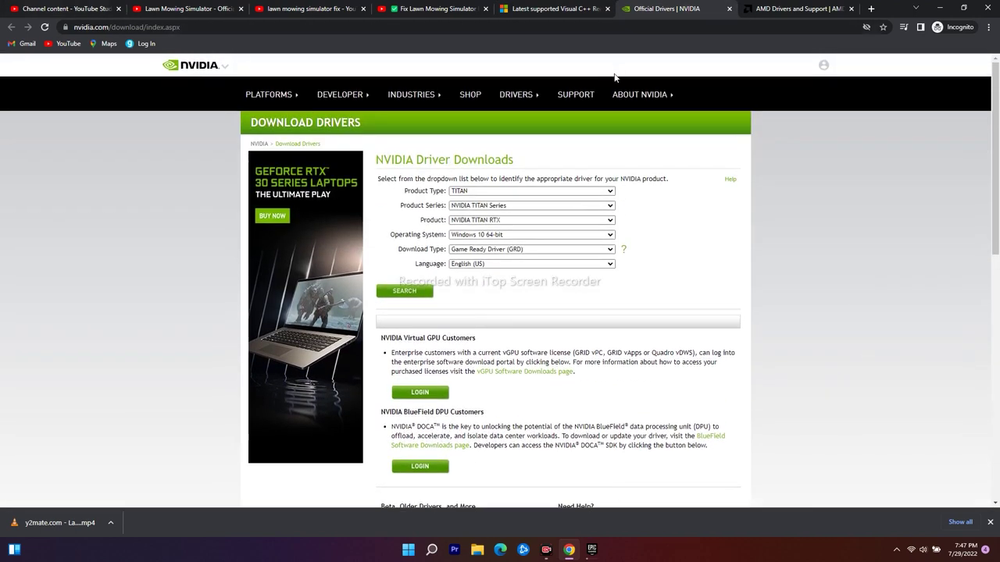
On the AMD Drivers and Support page, select Graphics and AMD Radeon RX 6000 Series in the product list.
left_click(796, 9)
scroll(735, 285, "down", 3)
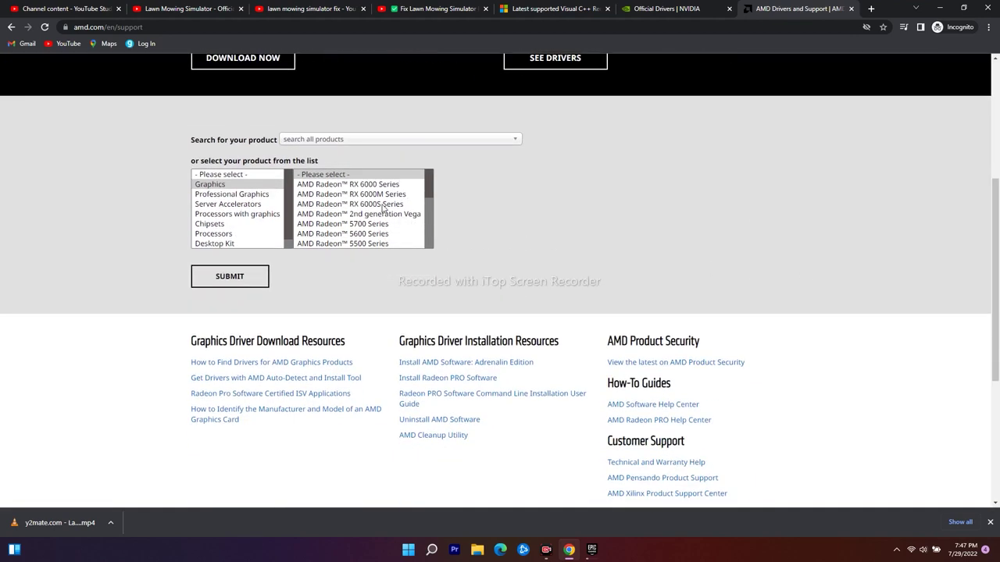
scroll(384, 209, "up", 3)
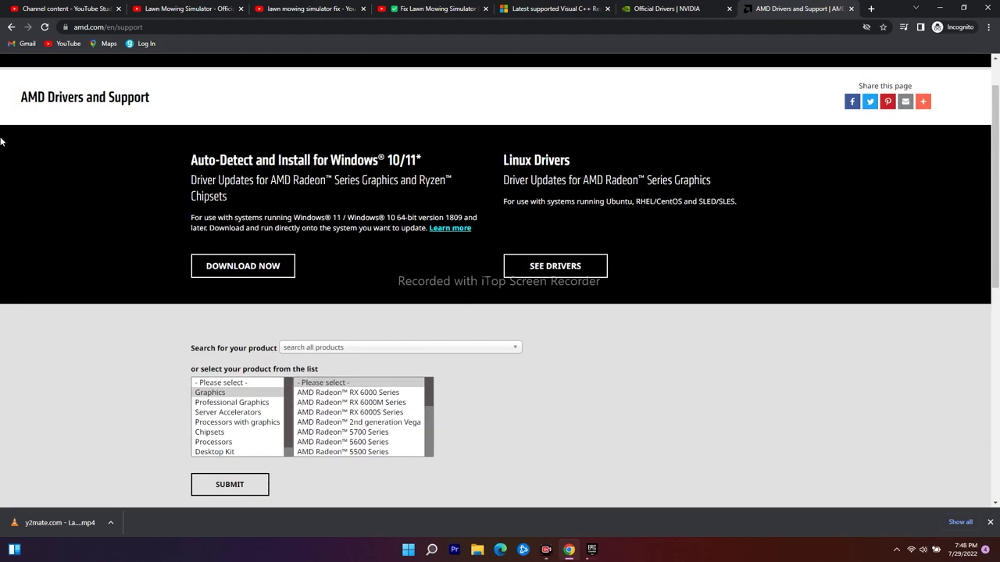
scroll(749, 271, "down", 2)
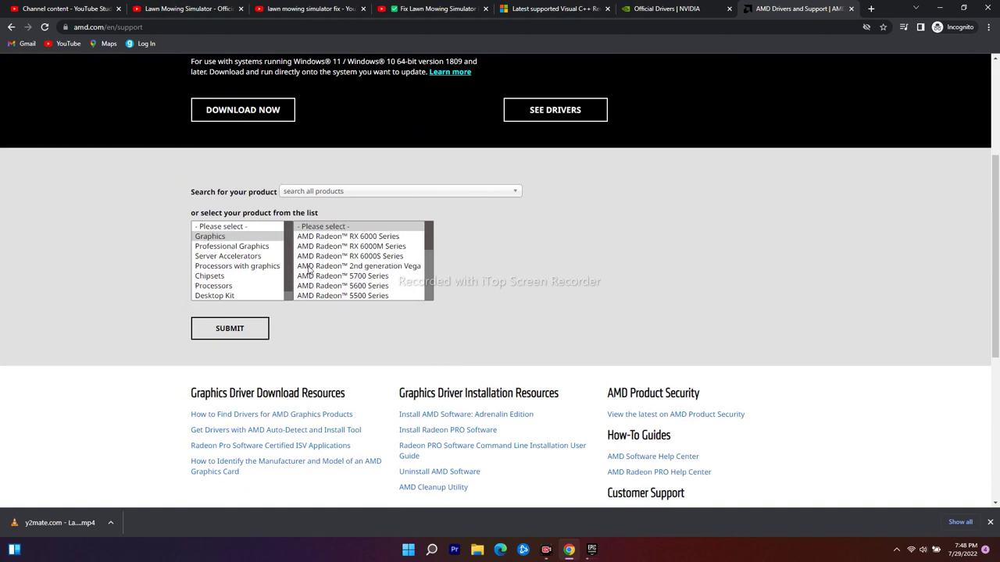
left_click(217, 237)
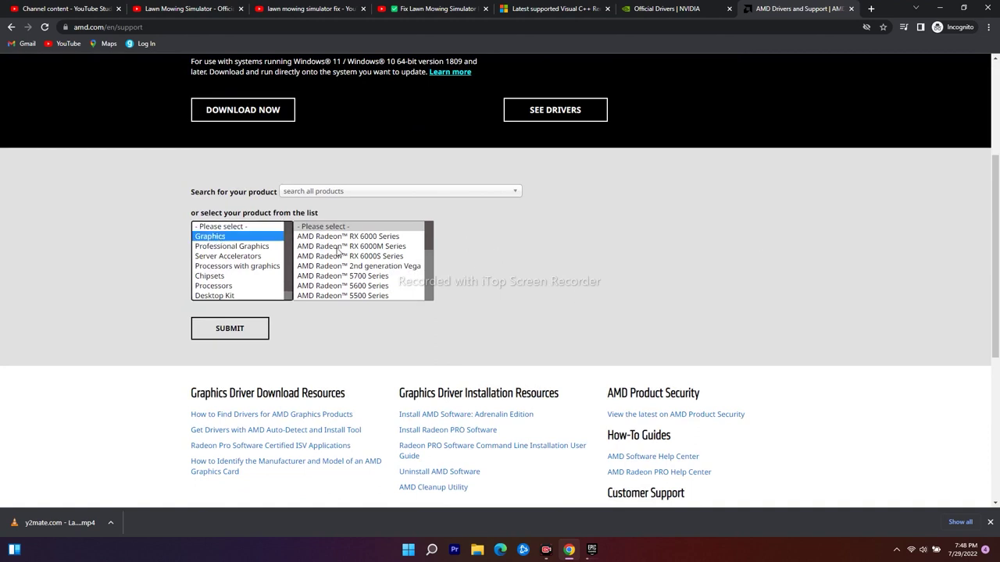
left_click(423, 238)
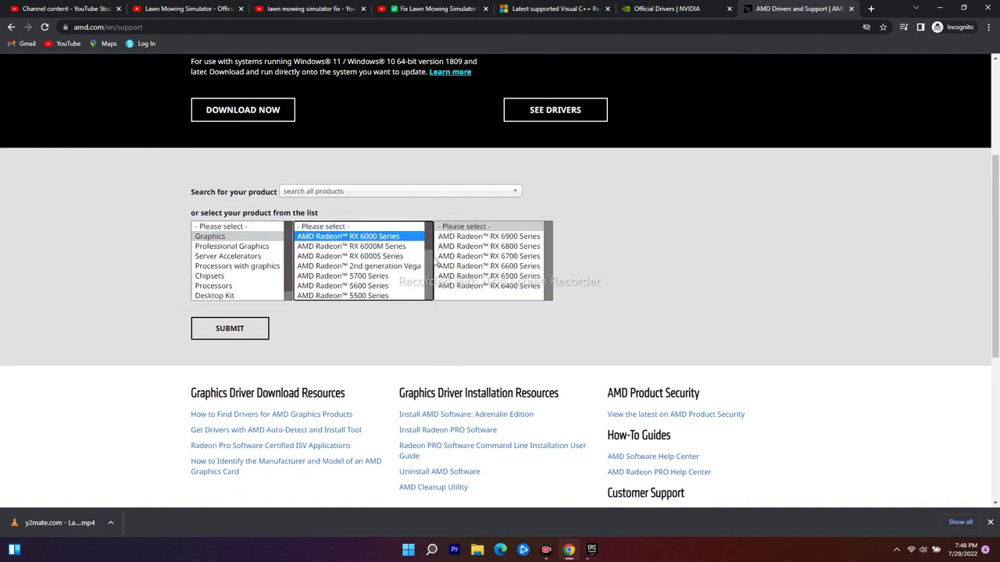
mouse_move(429, 250)
left_mouse_down()
mouse_move(426, 277)
mouse_move(430, 248)
left_mouse_up()
Complete the product selection with AMD Radeon RX 6800 Series and AMD Radeon RX 6800 XT, and submit it.
left_click(234, 320)
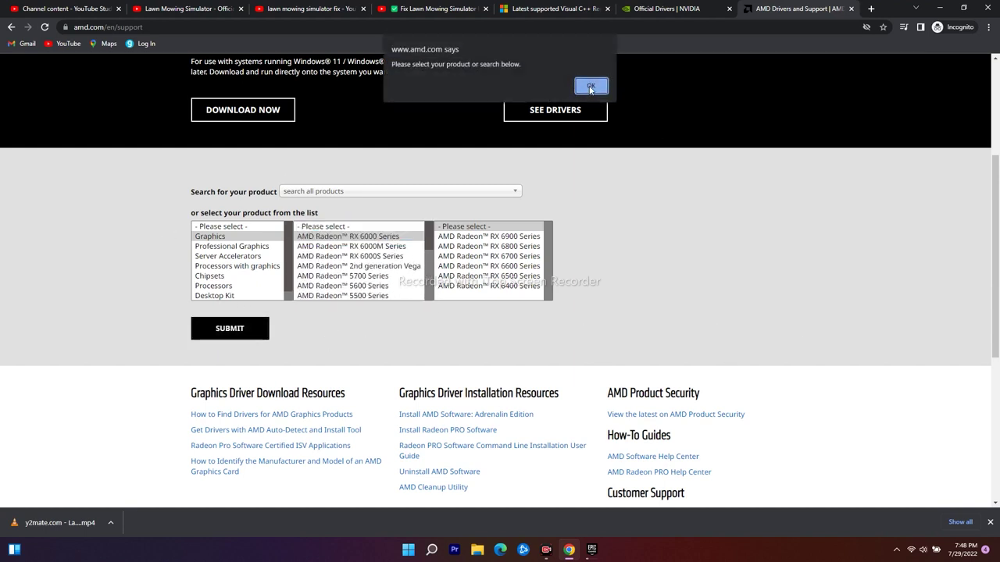
left_click(590, 86)
left_click(509, 247)
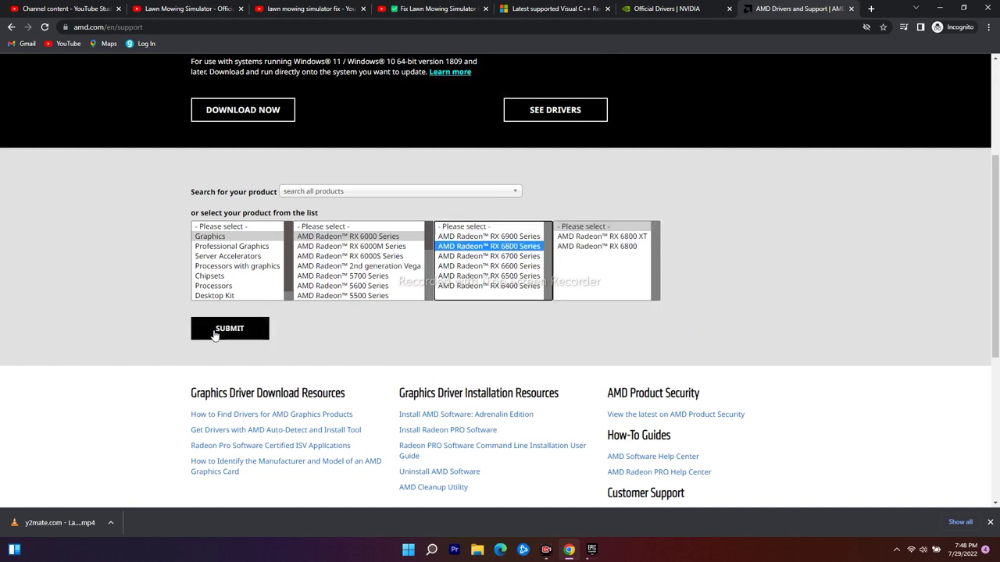
left_click(597, 237)
left_click(229, 328)
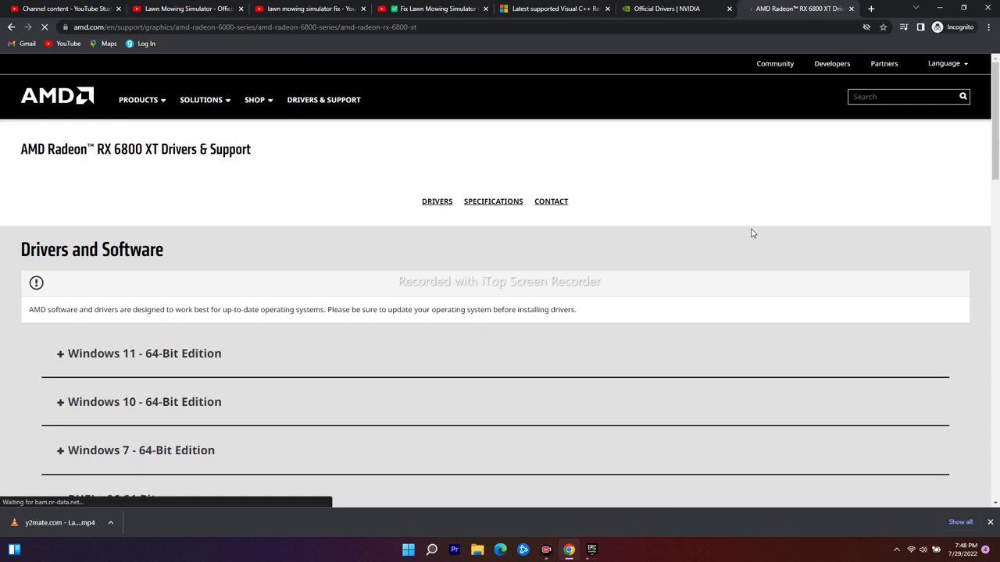
Expand the Windows 11 - 64-Bit Edition drivers for the Radeon RX 6800 XT and review the available downloads.
scroll(148, 293, "down", 2)
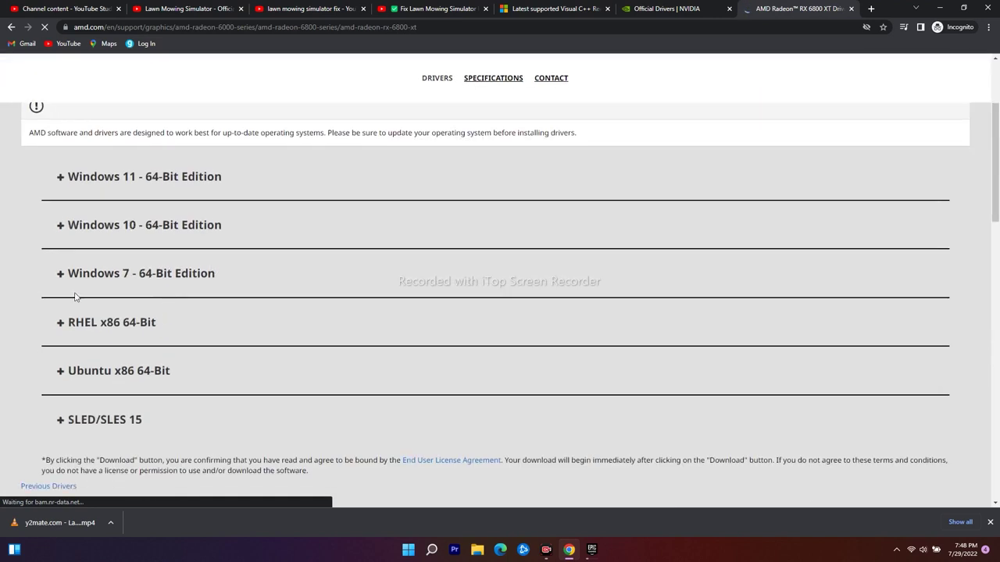
left_click(56, 179)
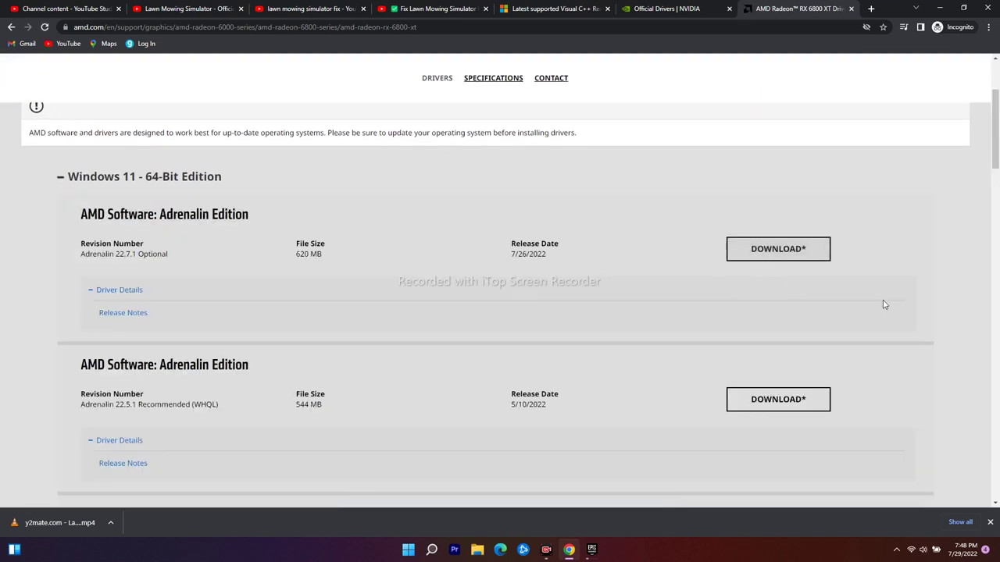
scroll(948, 295, "up", 2)
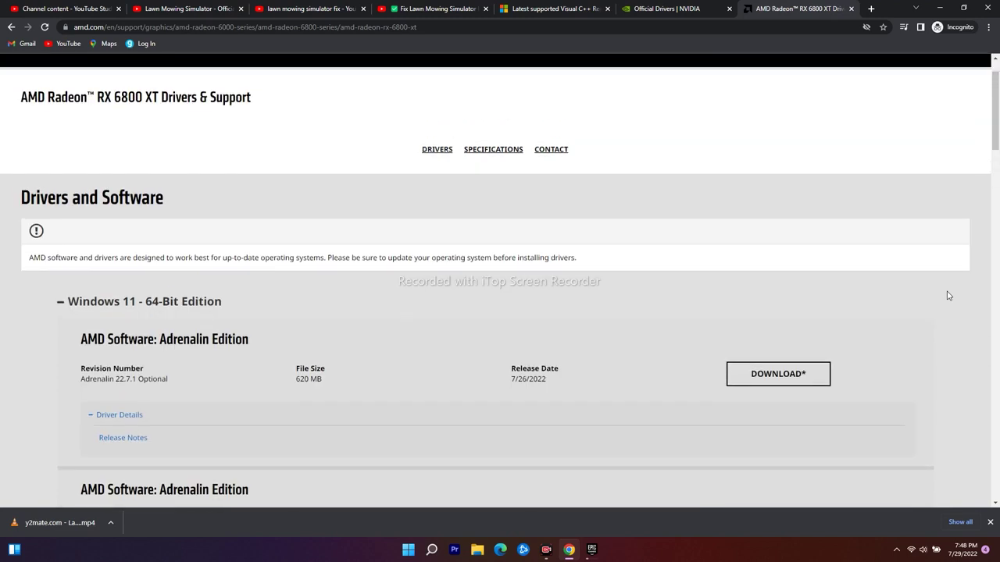
Minimize the browser, open Device Manager from the desktop, and expand the Display adapters category.
left_click(939, 8)
right_click(606, 255)
left_click(637, 285)
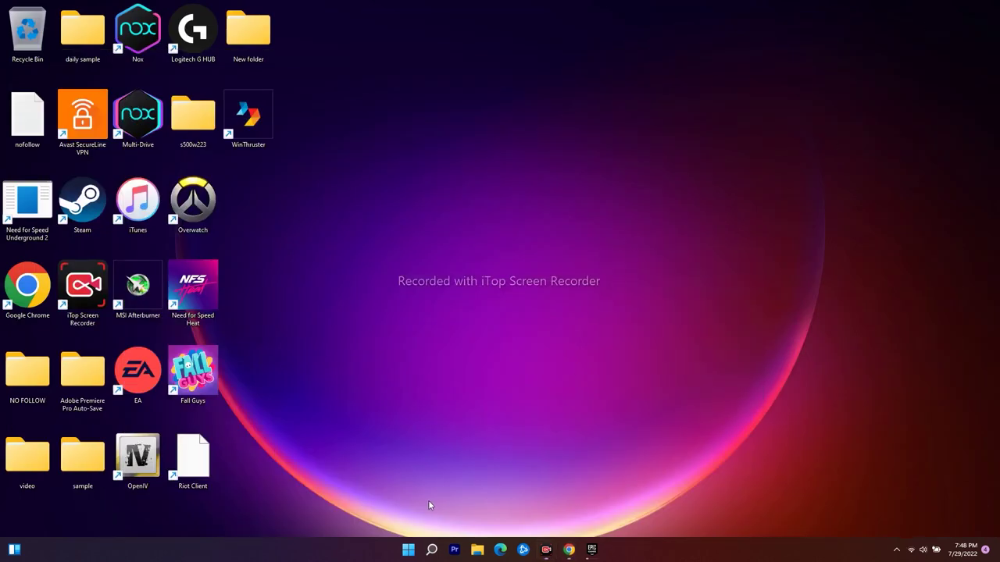
right_click(408, 551)
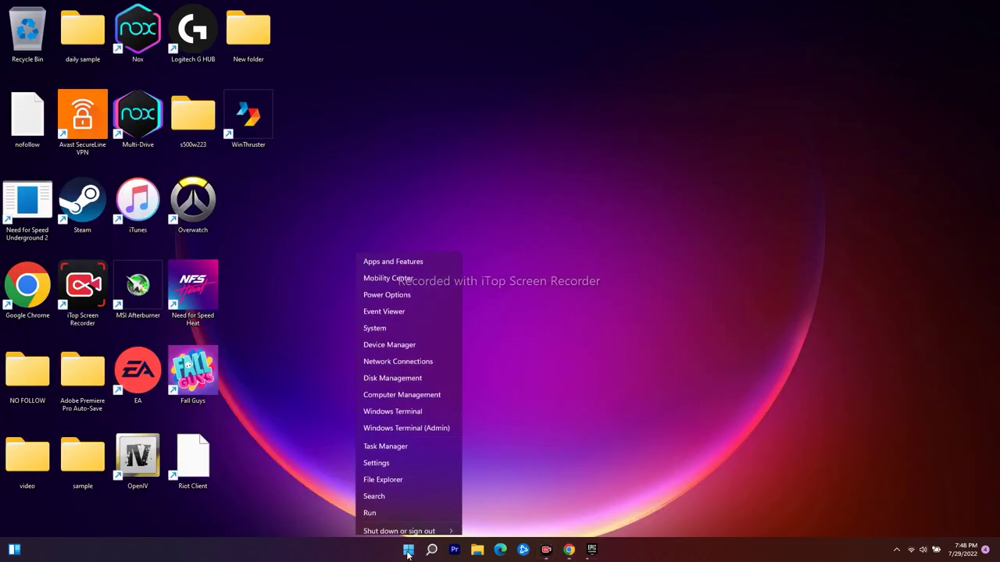
left_click(414, 323)
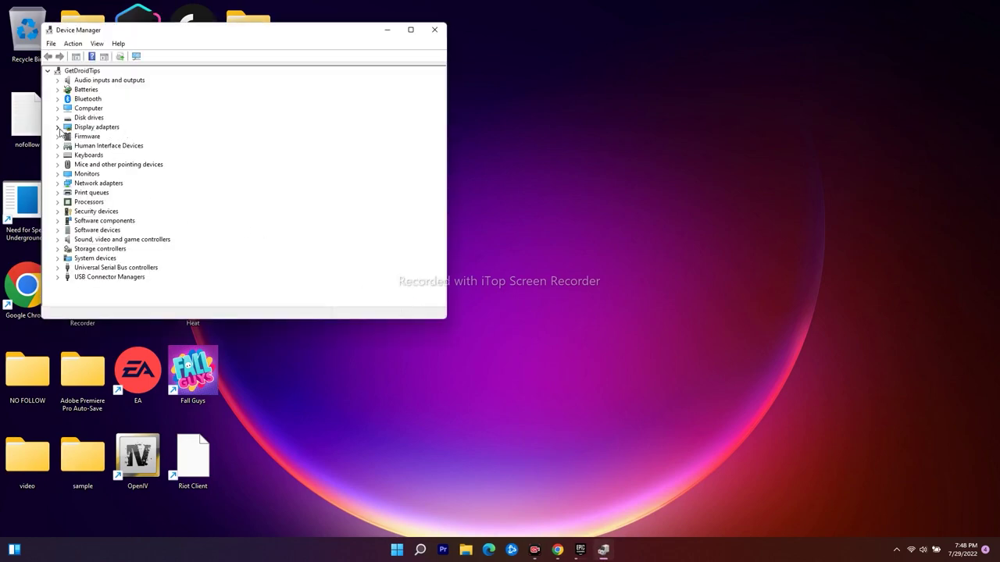
left_click(57, 127)
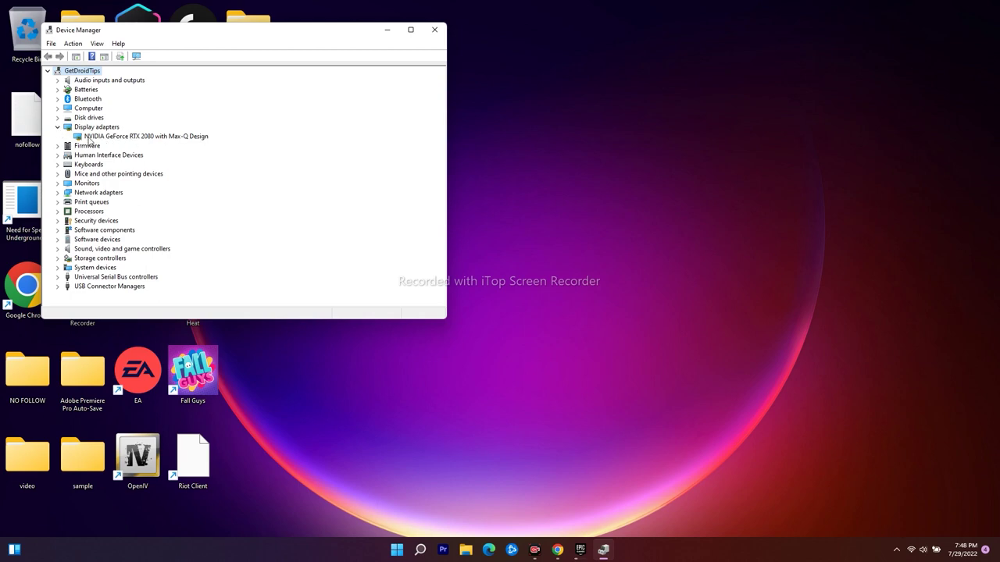
Run a driver update for the NVIDIA GeForce RTX 2080 with Max-Q Design using the automatic driver search.
right_click(151, 138)
left_click(168, 145)
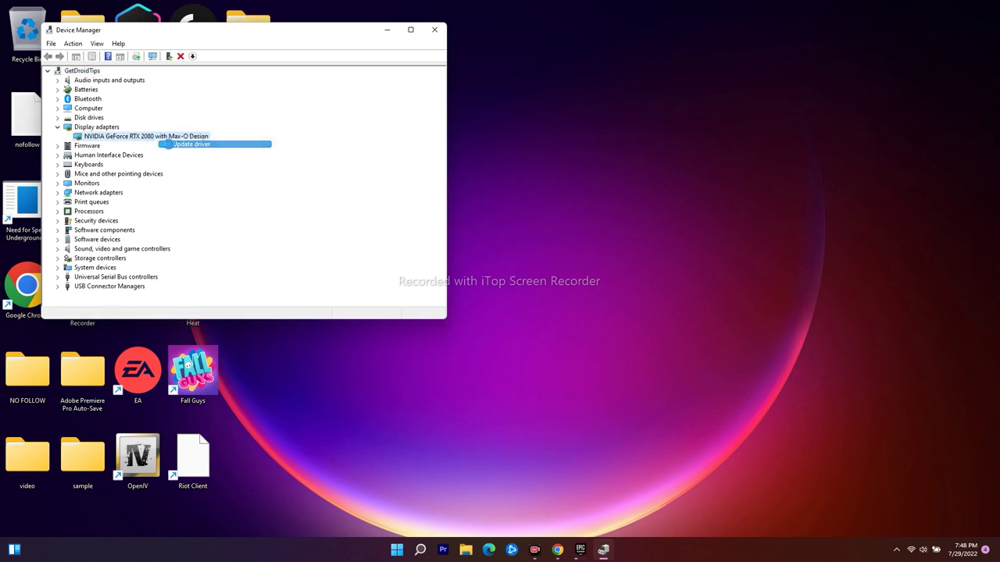
left_click(170, 159)
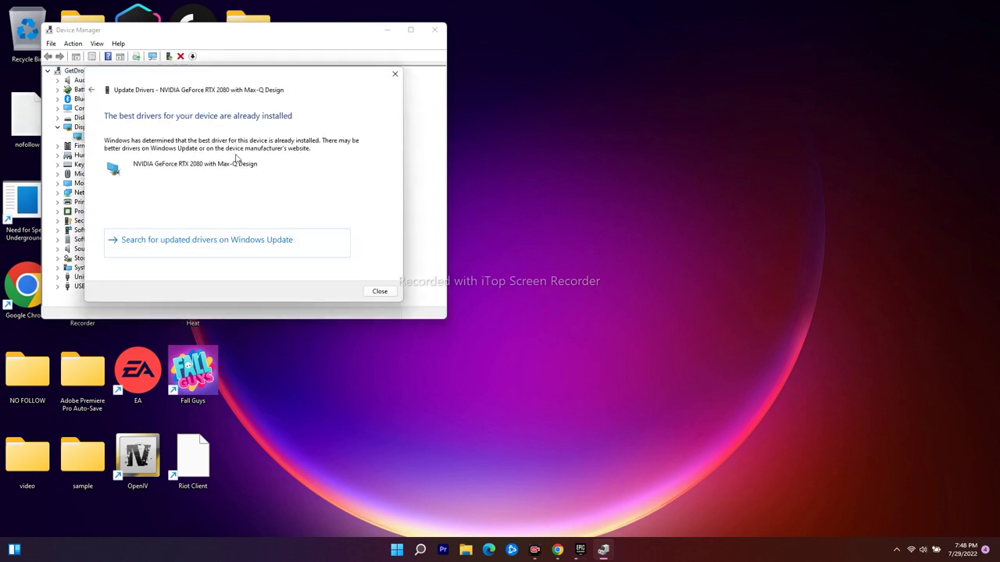
Close the driver update result and Device Manager.
left_click(395, 73)
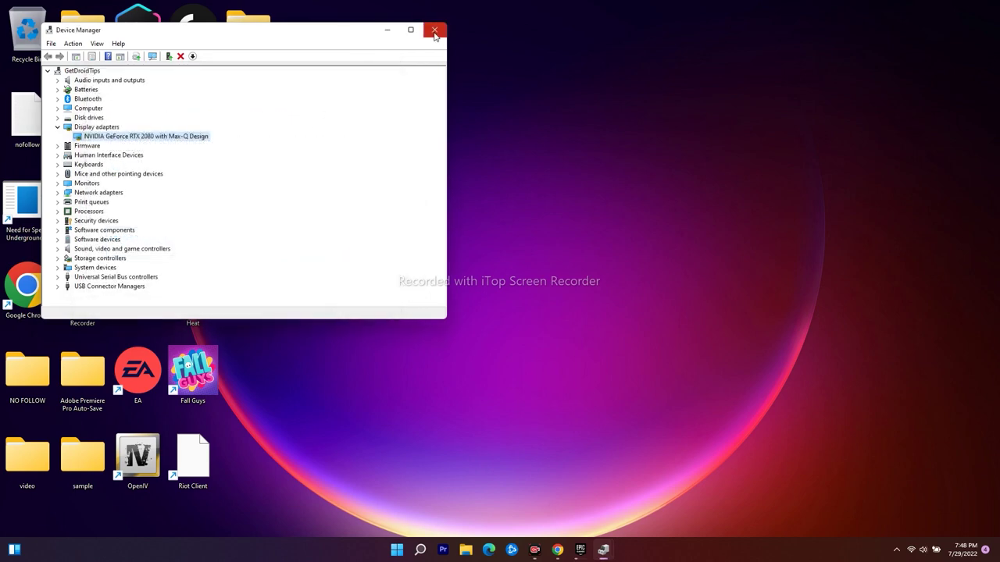
left_click(434, 30)
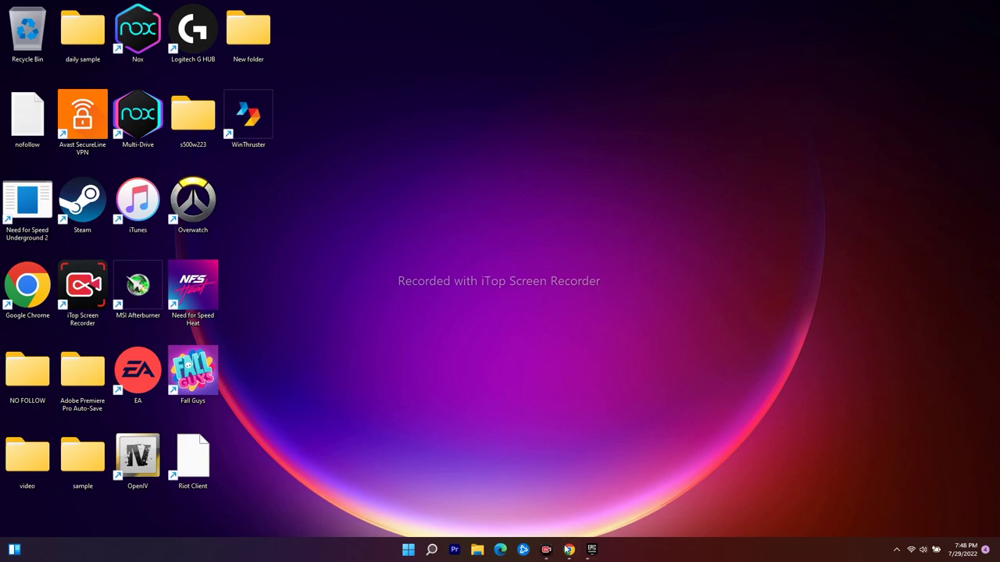
left_click(591, 551)
left_click(591, 551)
left_click(591, 552)
left_click(568, 550)
left_click(594, 551)
left_click(594, 552)
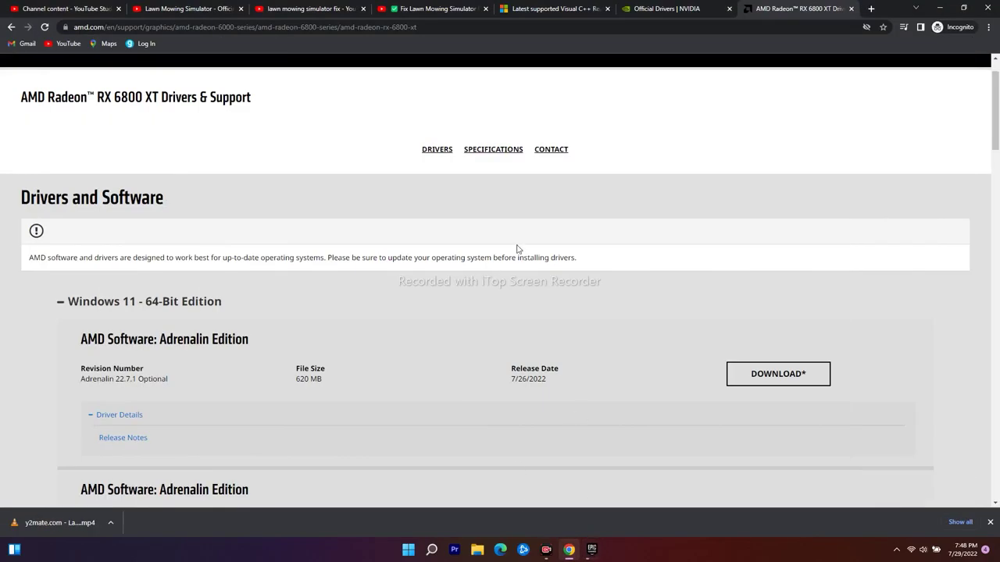
scroll(367, 160, "up", 1)
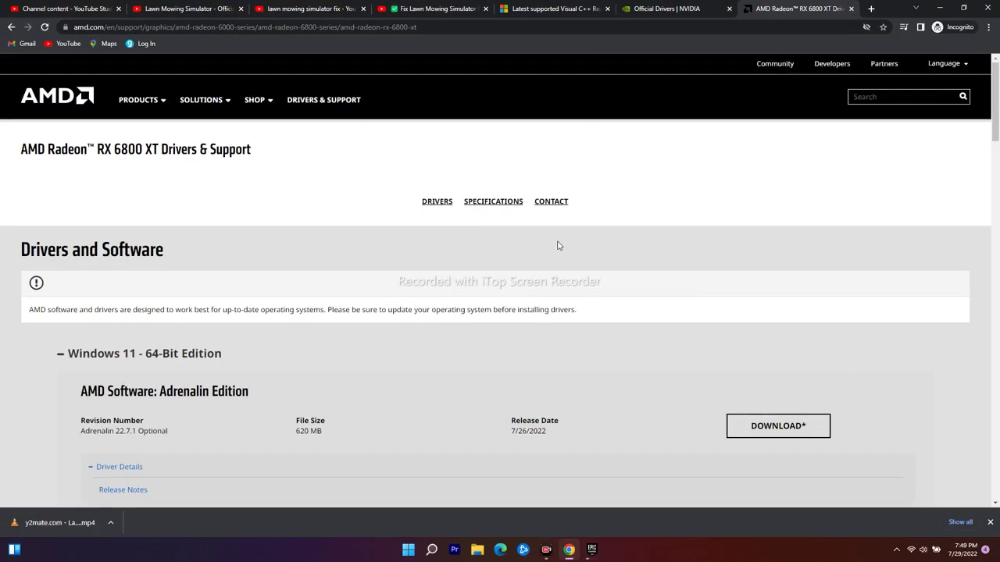
left_click(938, 11)
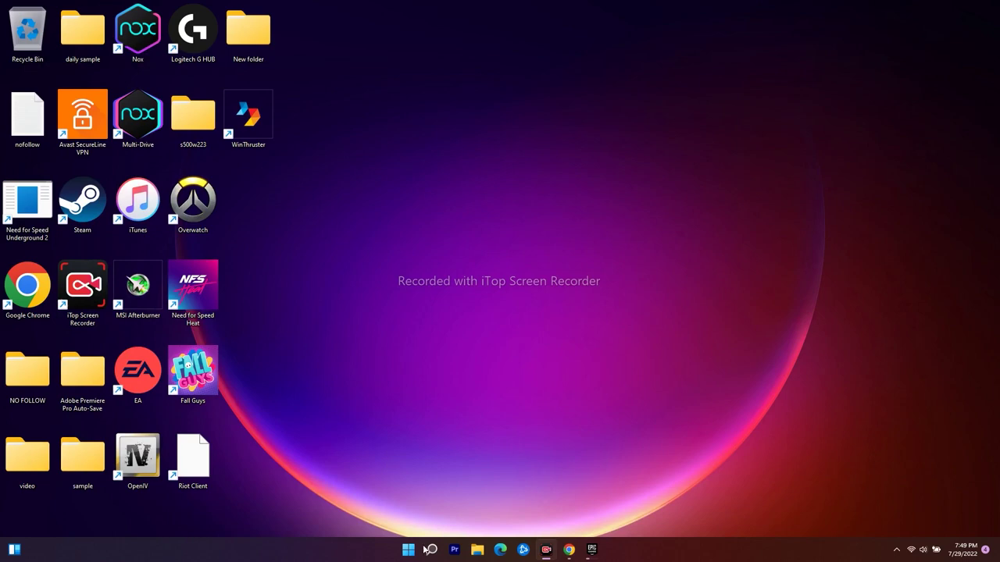
mouse_move(596, 551)
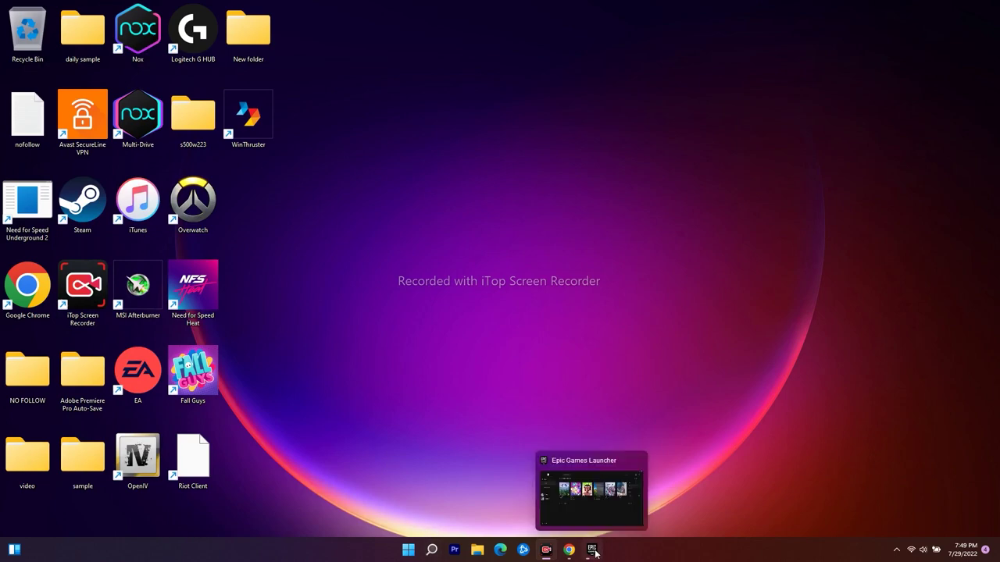
Find Epic Games Launcher among the recent apps in Windows search and open its file location.
left_click(431, 550)
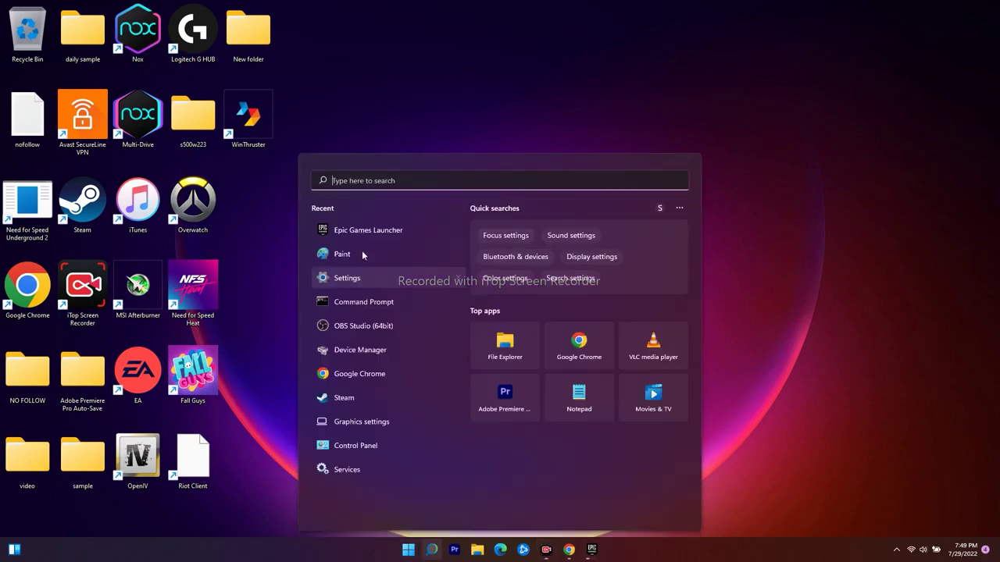
right_click(390, 234)
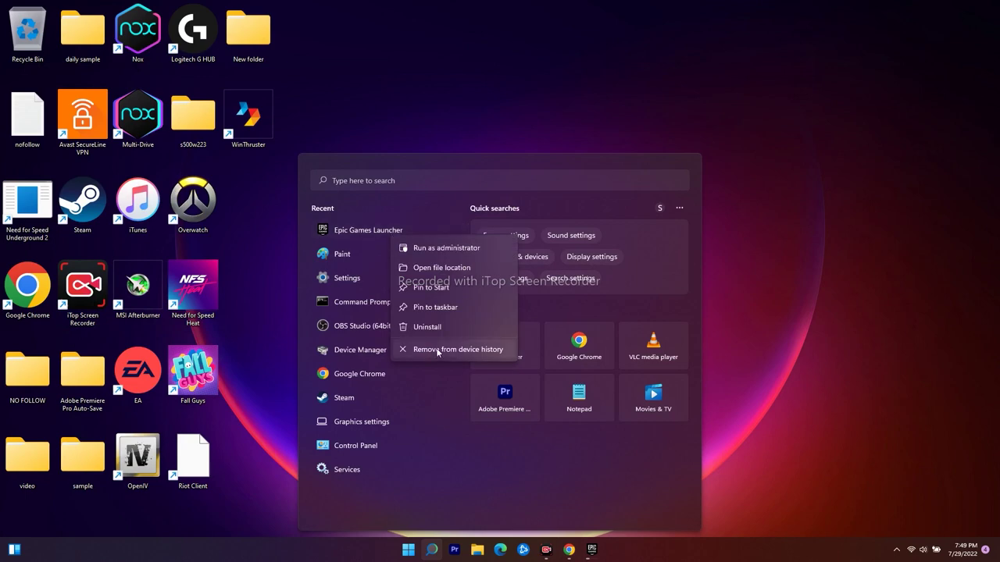
left_click(437, 268)
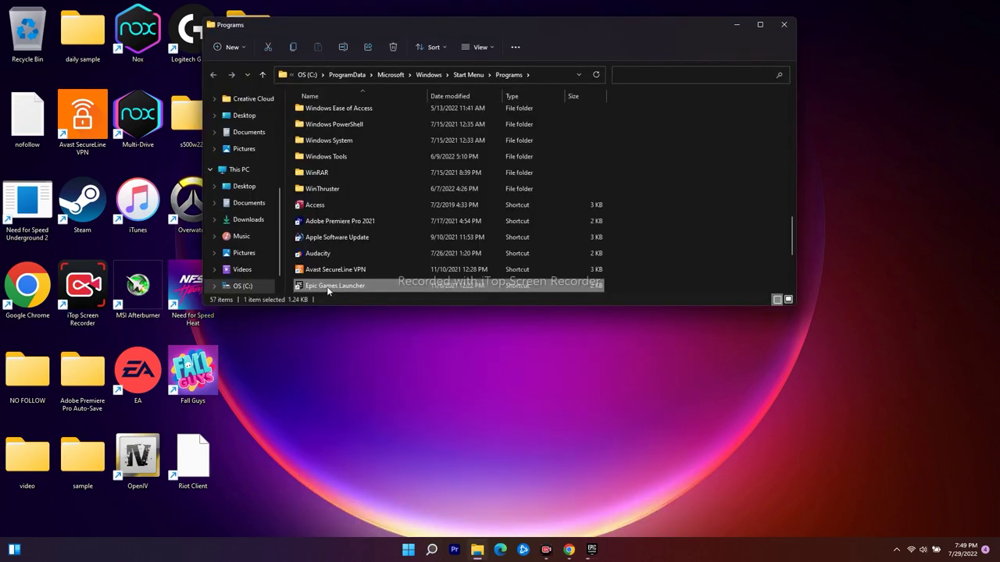
Open the properties of the Epic Games Launcher shortcut and show its compatibility settings.
right_click(343, 289)
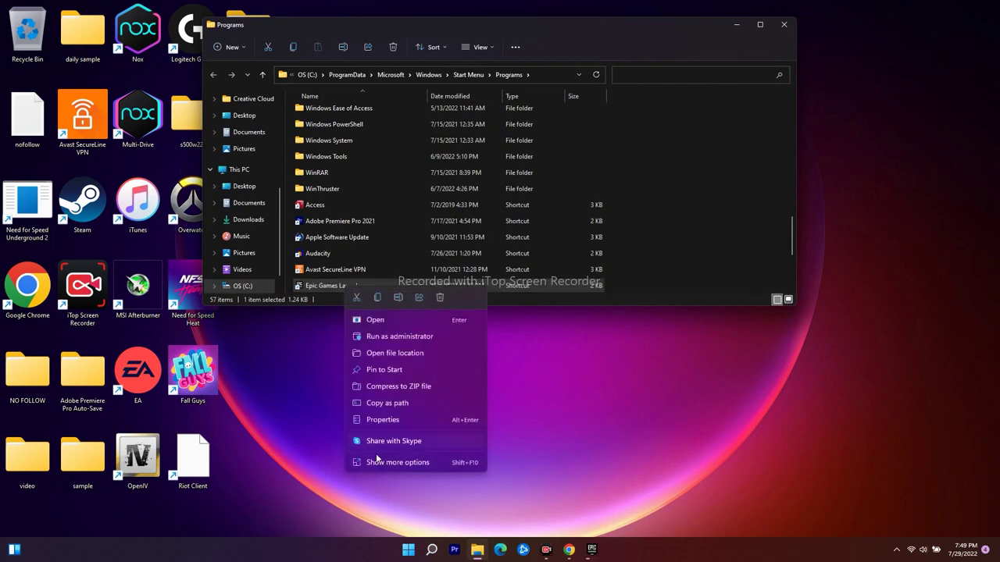
left_click(395, 464)
left_click(433, 457)
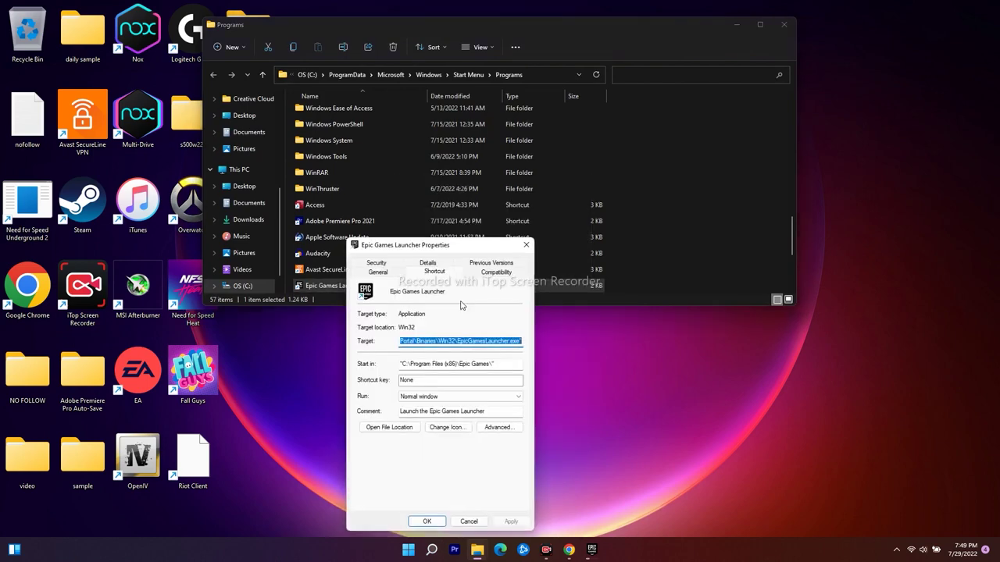
left_click_drag(489, 255, 478, 99)
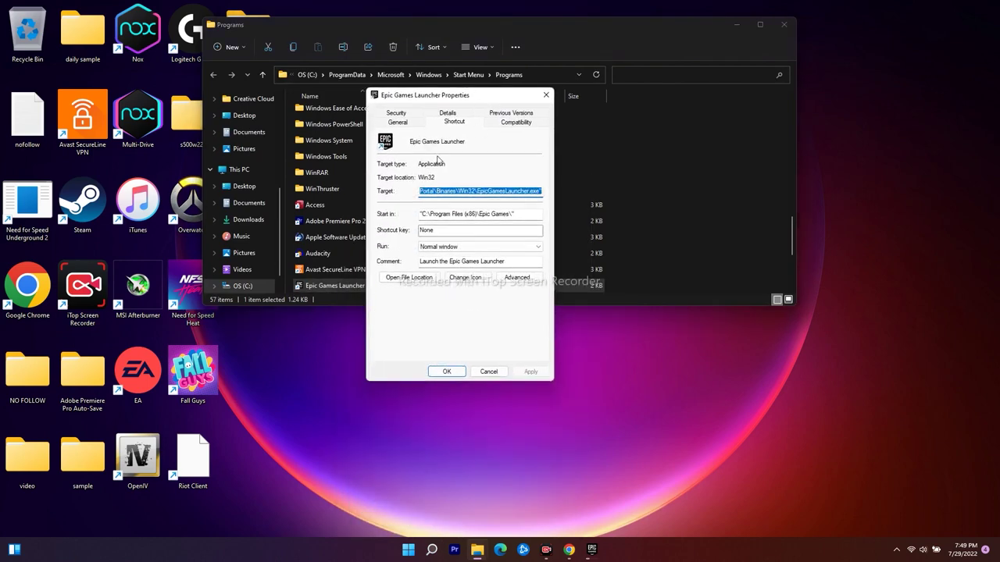
left_click(512, 124)
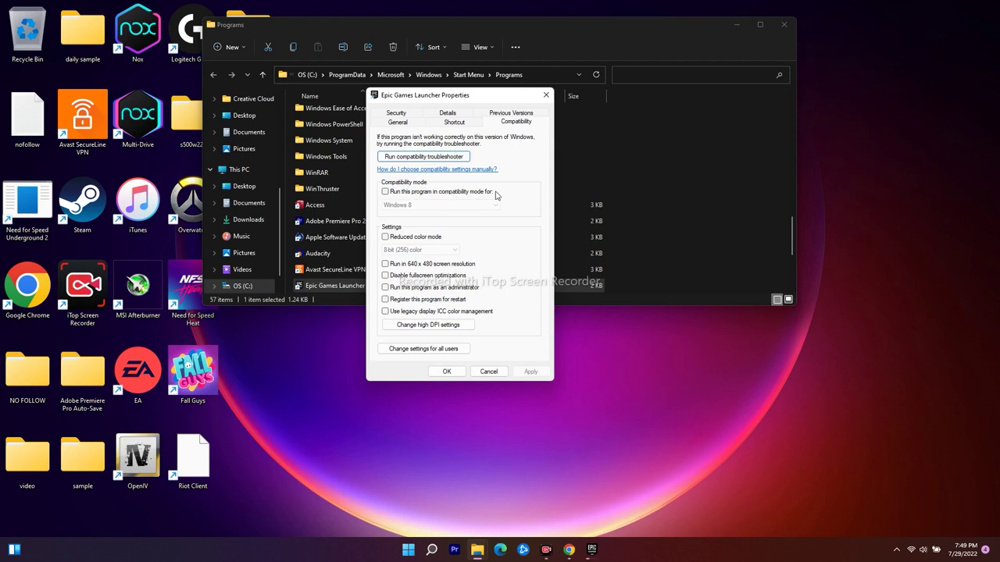
Try switching compatibility mode and Disable fullscreen optimizations on and off, and close the properties and the Programs folder without applying.
left_click(385, 192)
left_click(385, 192)
left_click(388, 278)
left_click(385, 277)
left_click(385, 277)
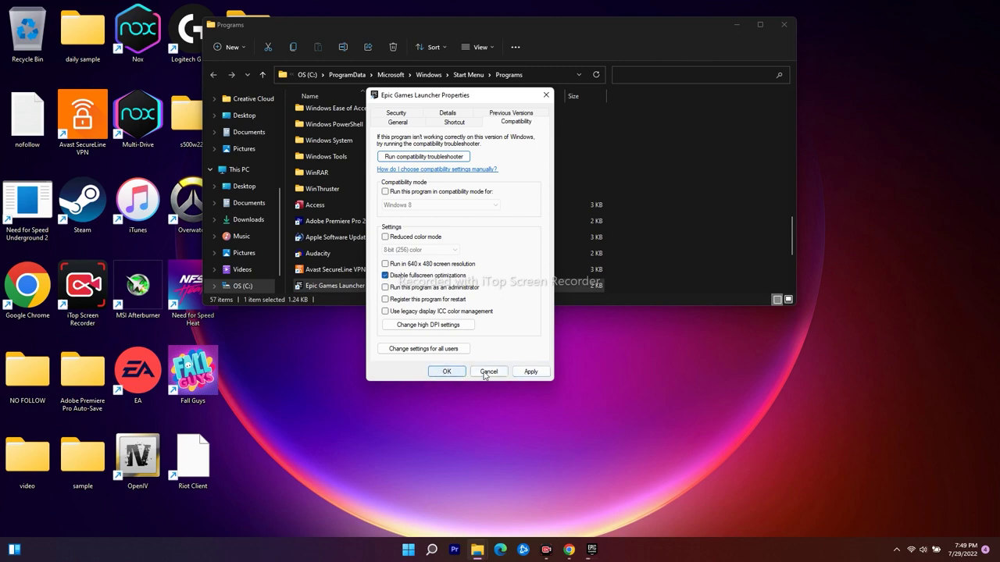
key("space")
key("space")
key("space")
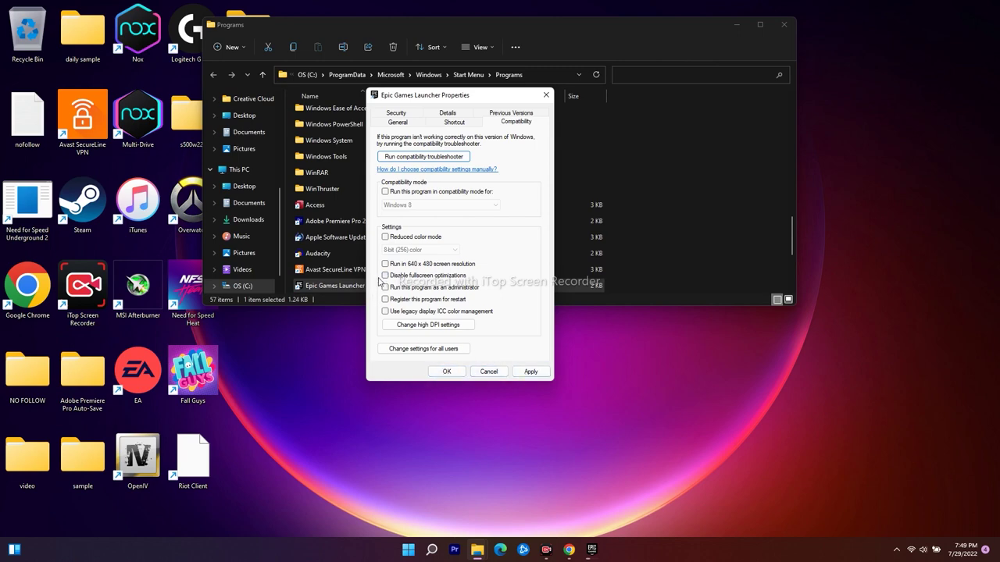
left_click(545, 94)
left_click(783, 24)
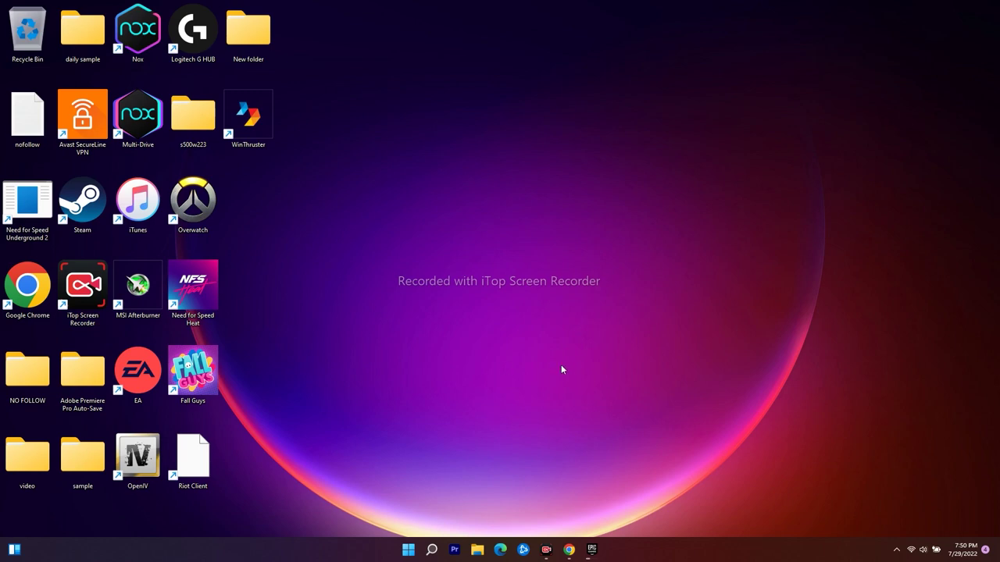
Open Windows Update in Settings and retry the failed updates.
left_click(431, 549)
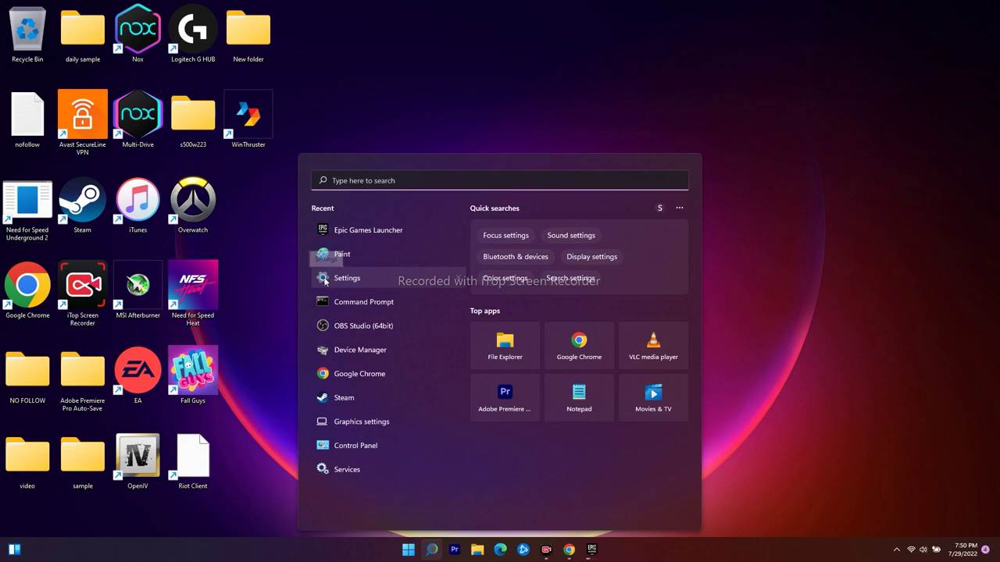
left_click(337, 278)
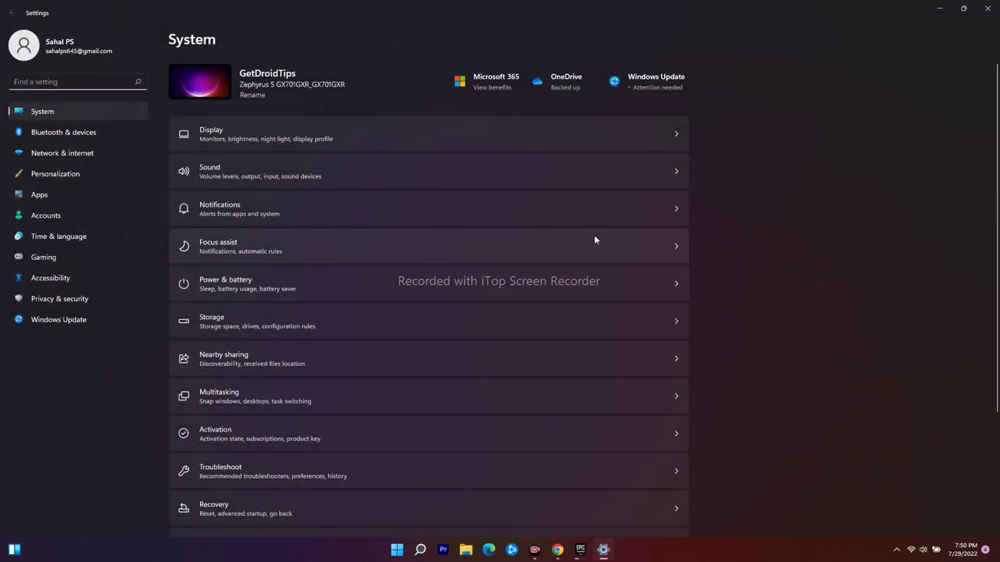
left_click(67, 321)
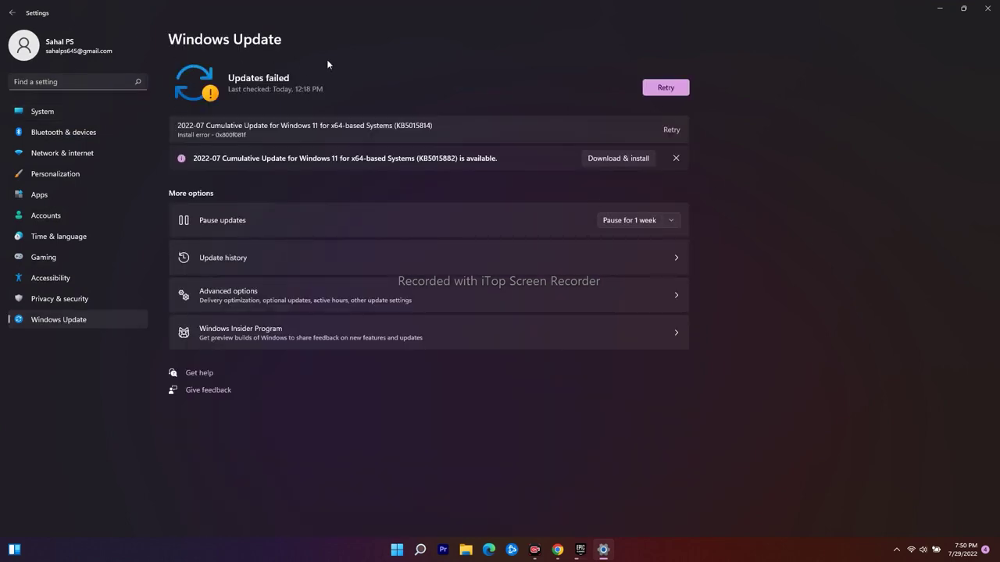
left_click(684, 87)
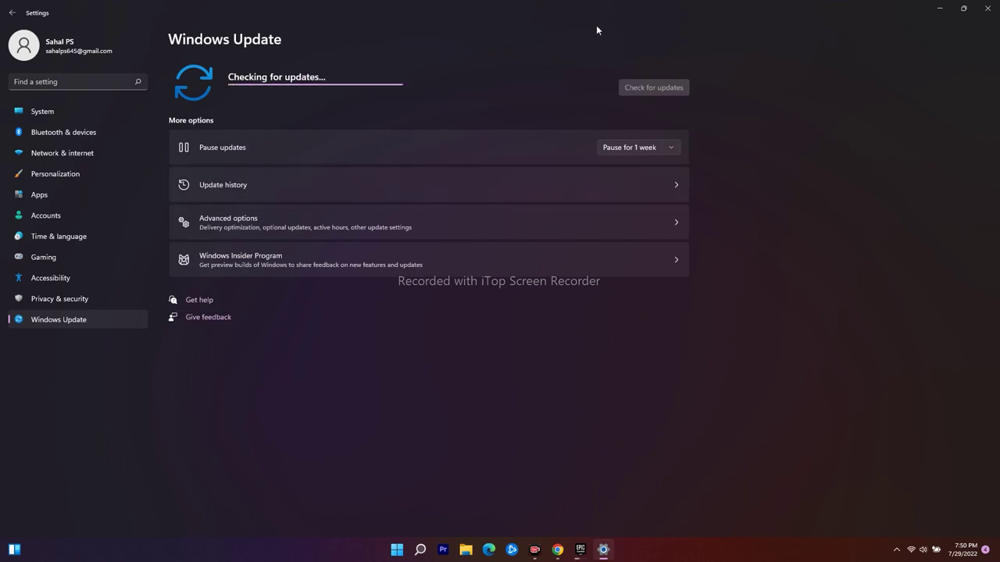
Open the Graphics page of the Display settings and browse for a desktop app to add, cancelling the selection.
left_click(89, 110)
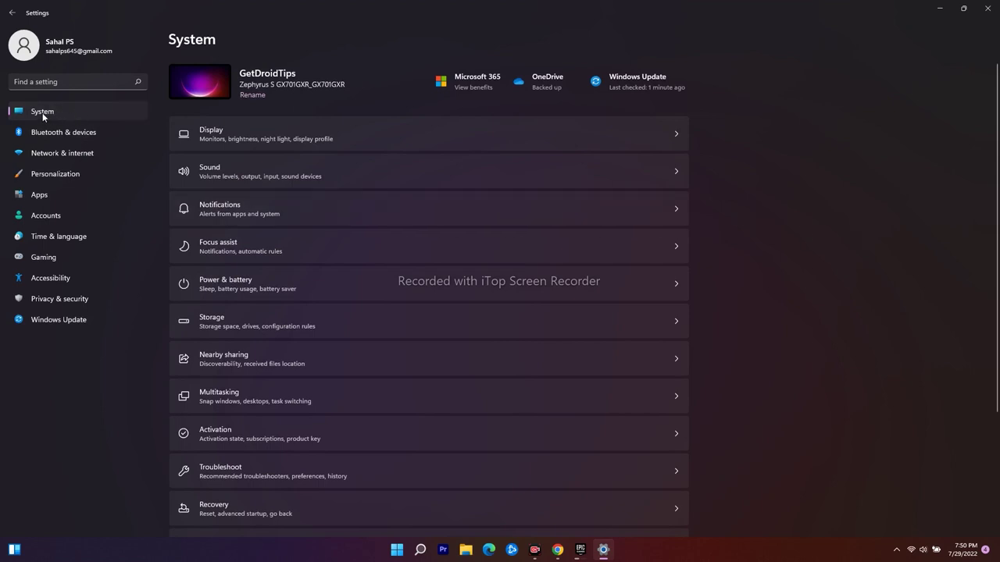
left_click(664, 133)
scroll(842, 241, "down", 5)
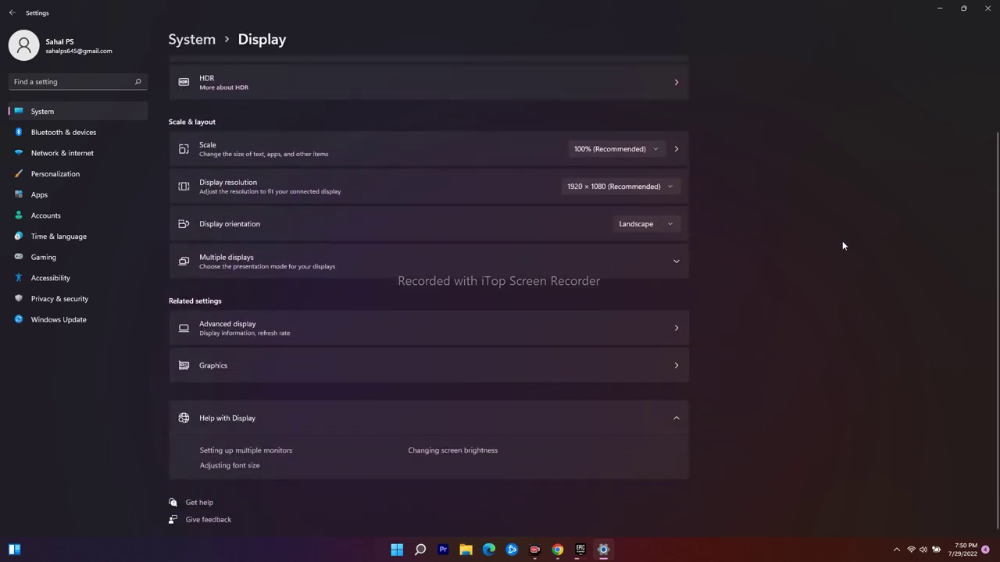
left_click(227, 371)
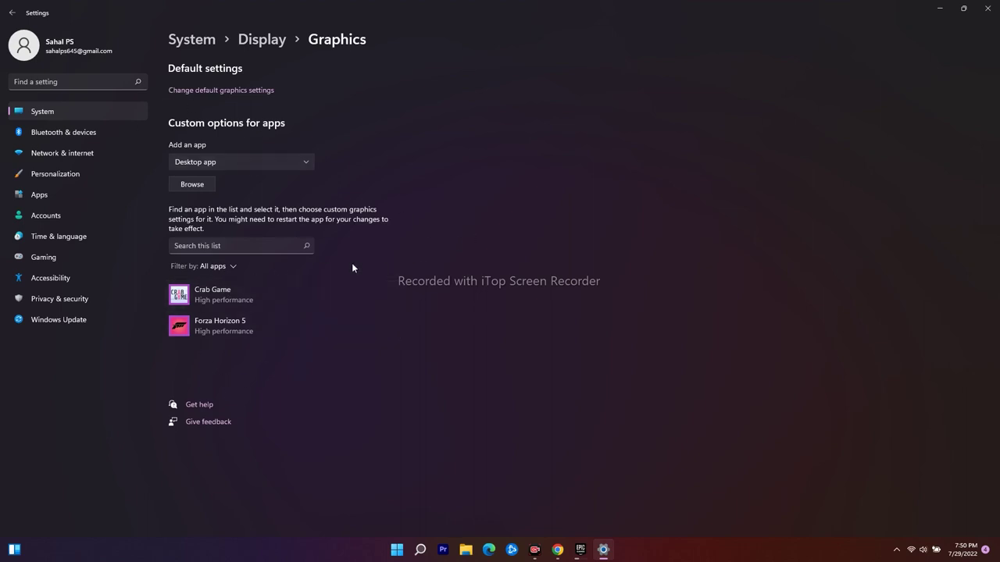
left_click(199, 185)
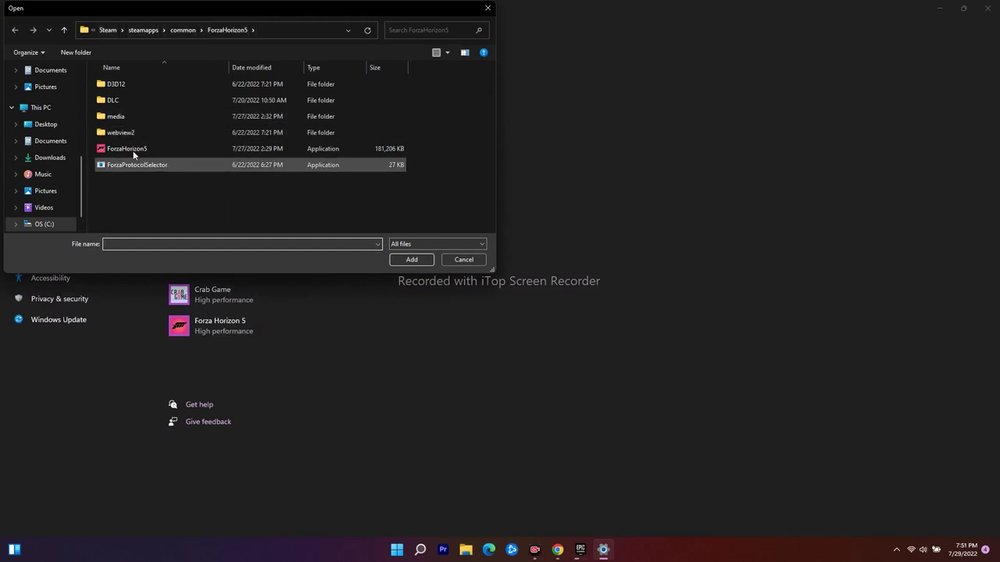
left_click(463, 260)
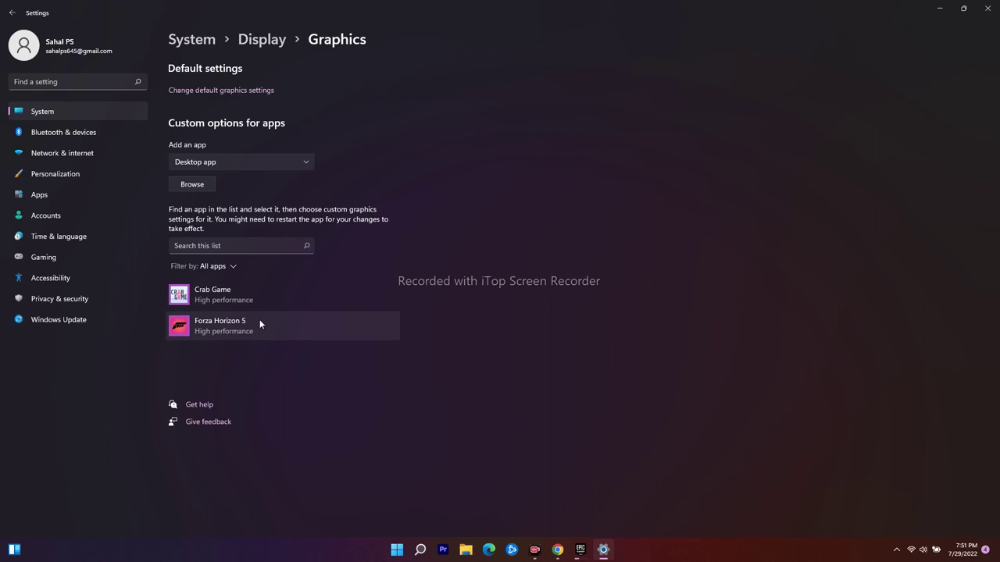
Save the High performance graphics preference for both Crab Game and Forza Horizon 5.
left_click(259, 319)
left_click(261, 285)
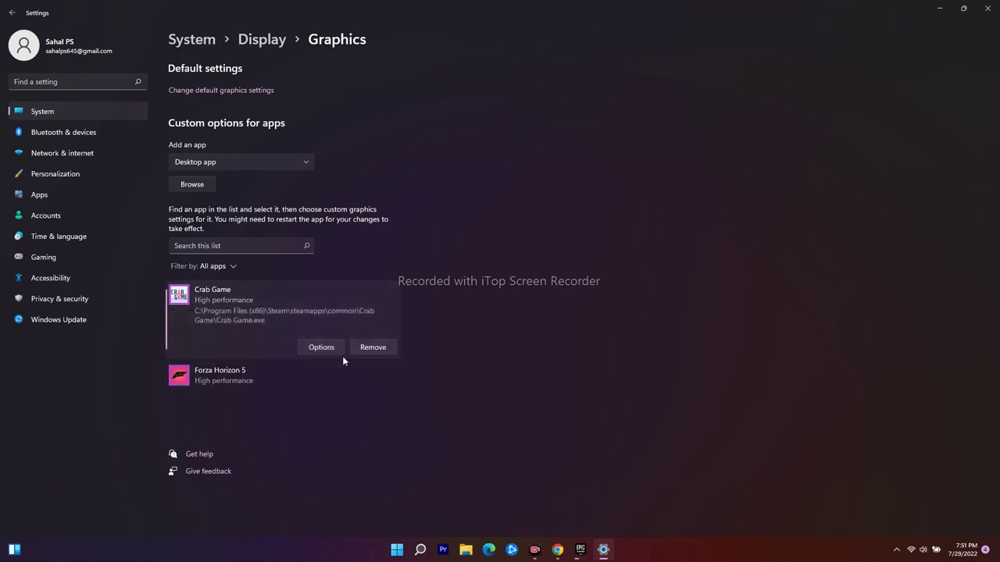
left_click(320, 348)
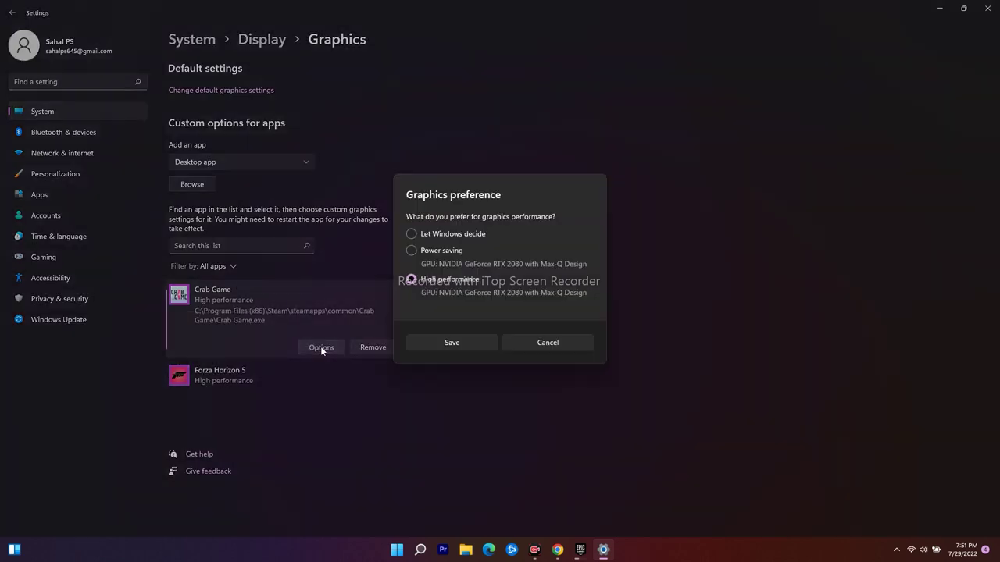
left_click(453, 343)
left_click(261, 373)
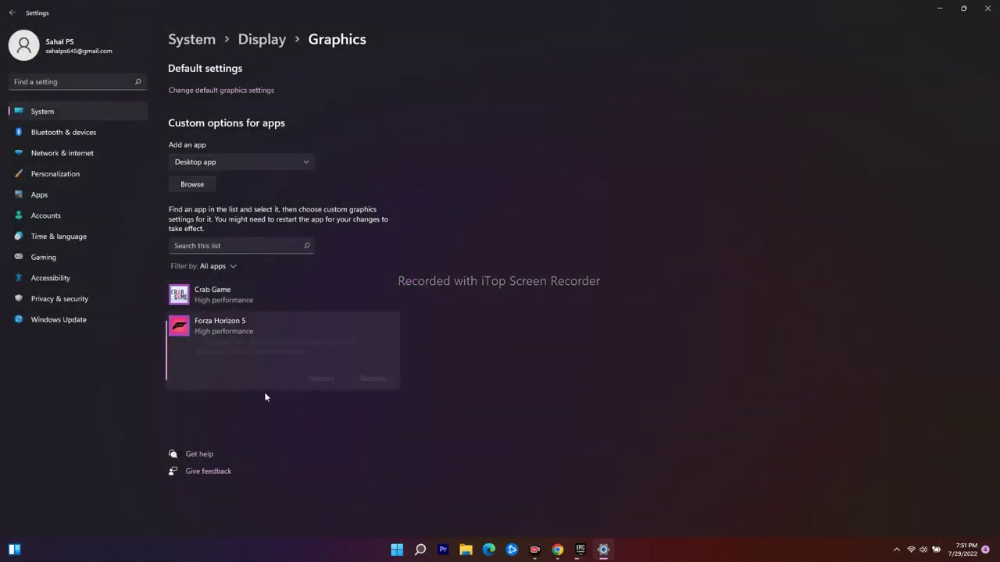
left_click(320, 379)
left_click(453, 344)
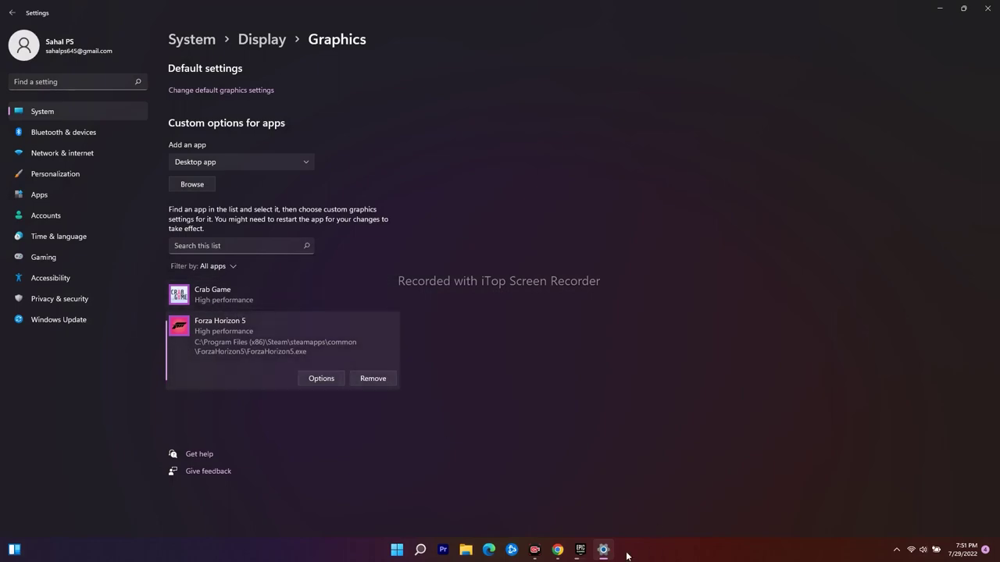
Check the game library in the Epic Games Launcher and minimize it to return to Settings.
left_click(581, 551)
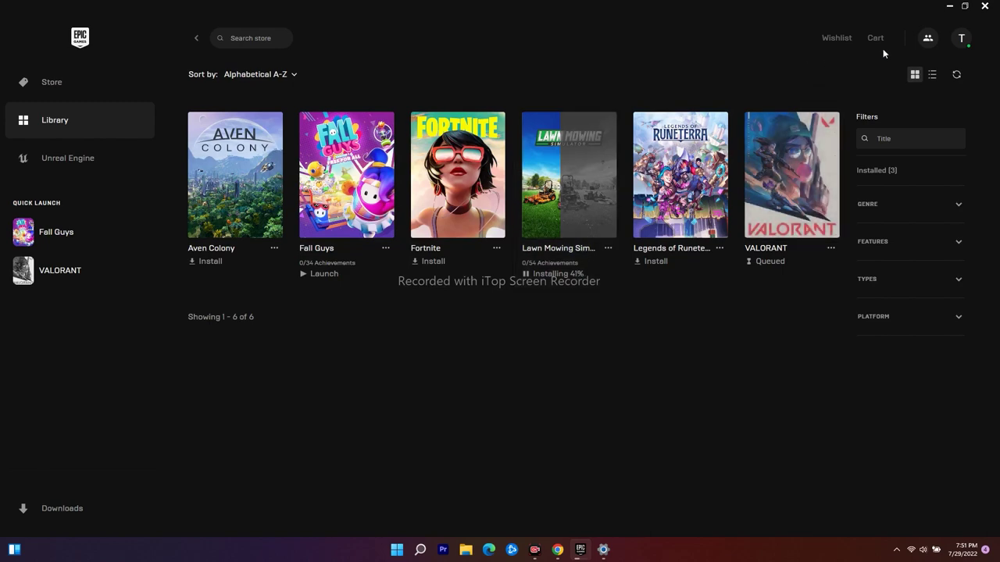
left_click(948, 5)
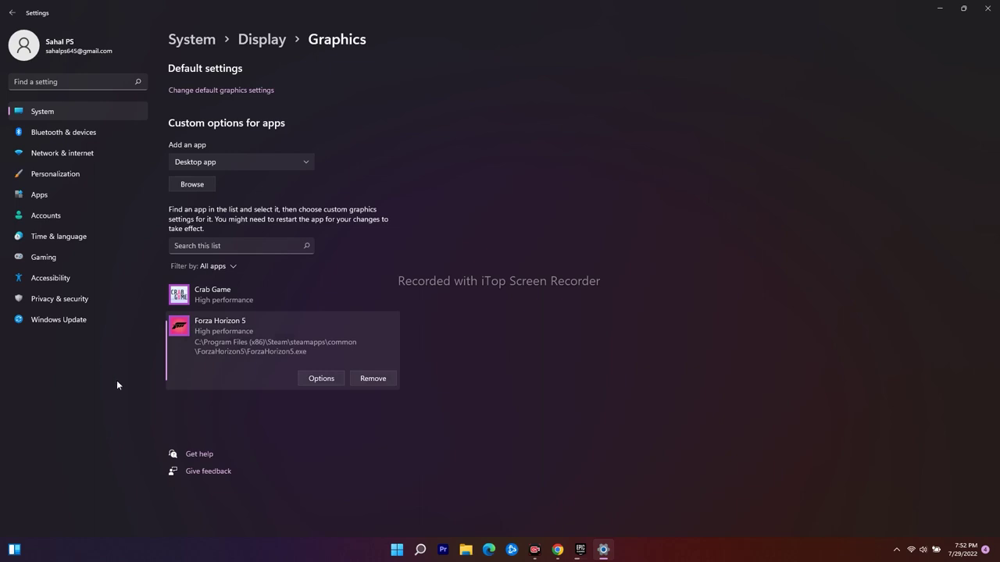
Save High performance as the graphics preference for Forza Horizon 5 once more and close Settings.
left_click(322, 379)
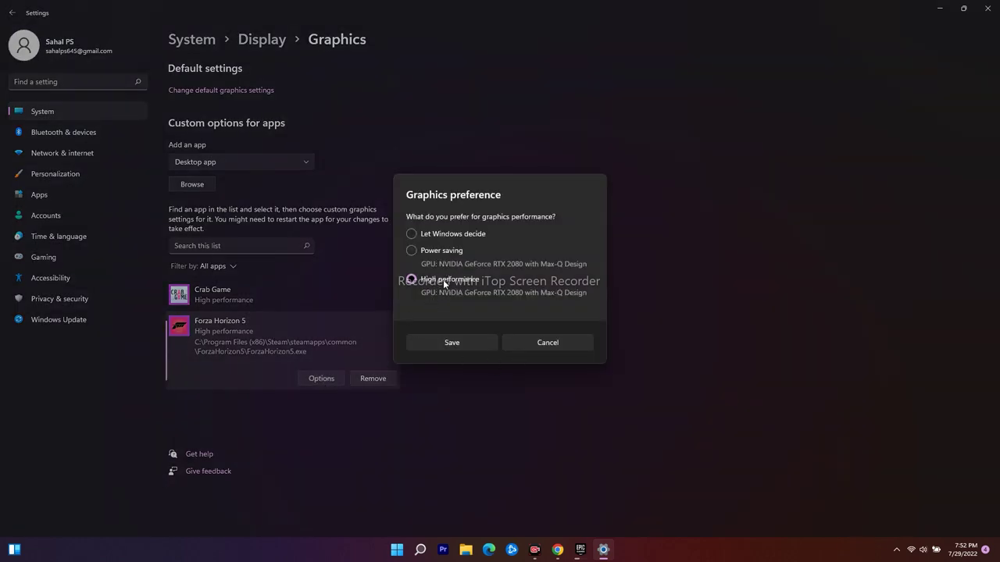
left_click(452, 346)
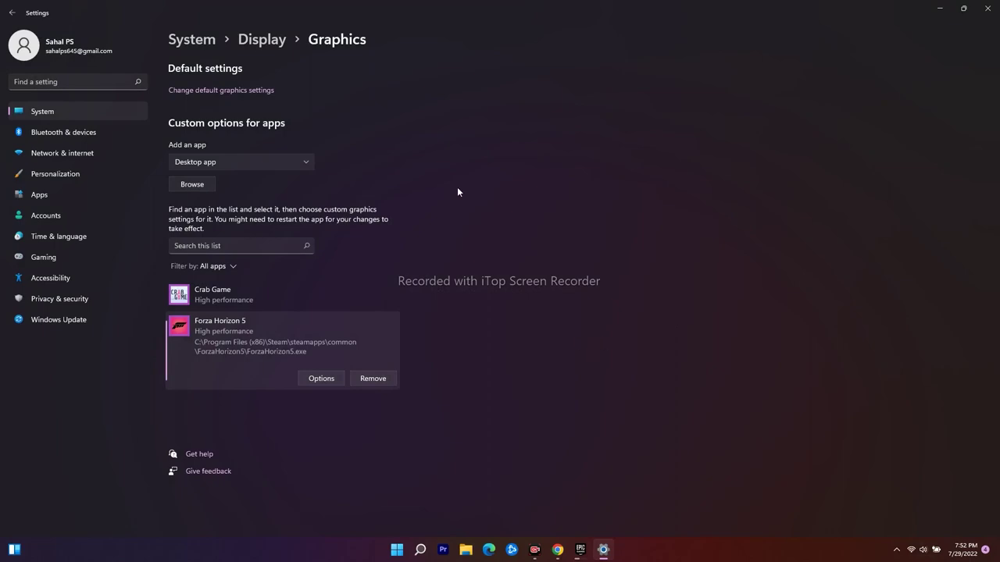
left_click(987, 8)
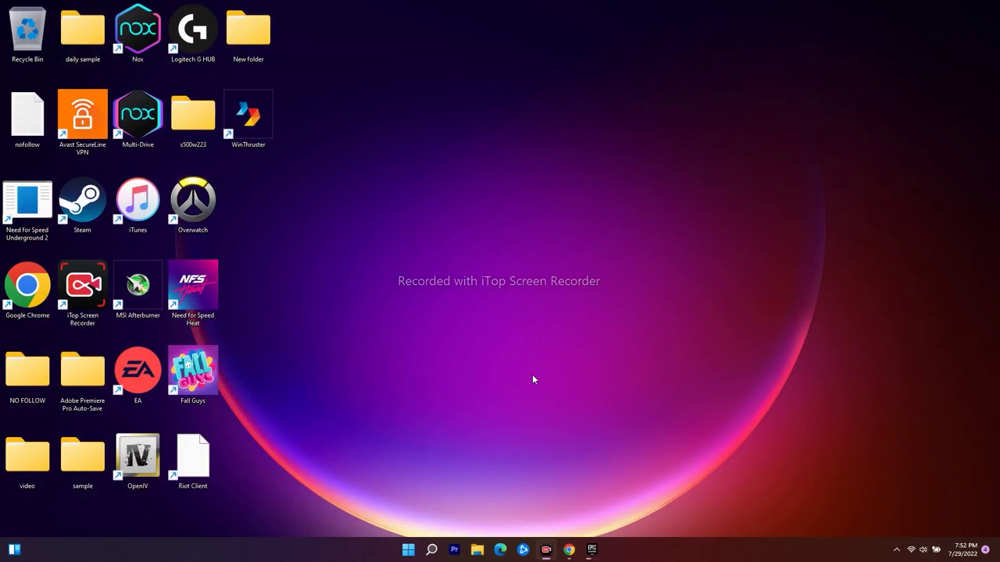
Switch to the Epic Games Launcher library and view the options available for Lawn Mowing Simulator, closing them again.
left_click(592, 551)
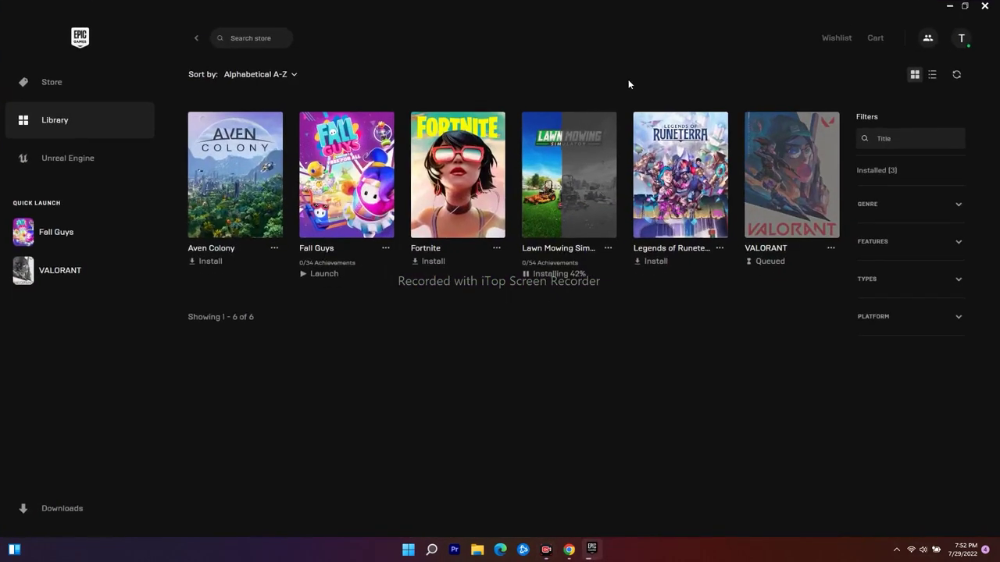
left_click(591, 552)
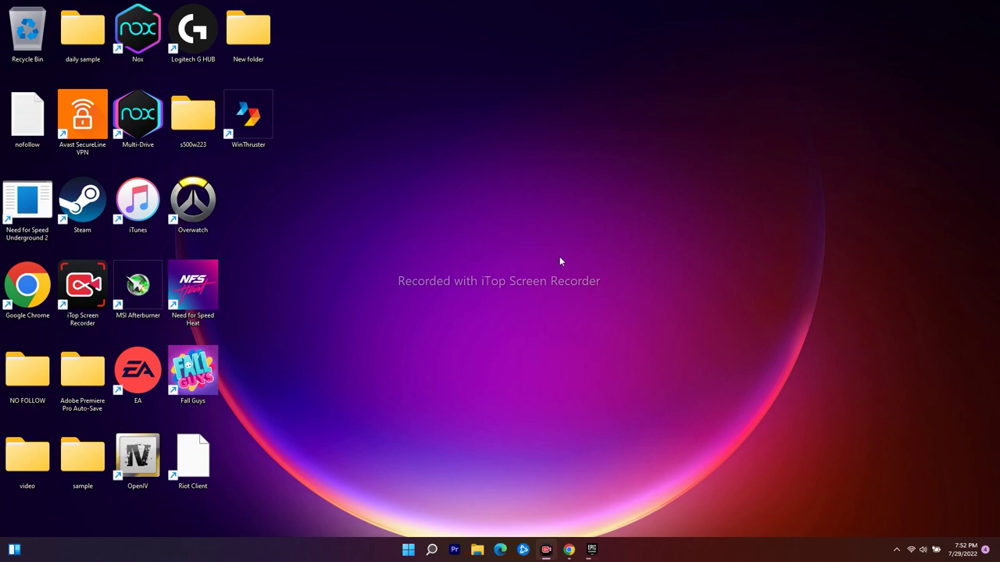
left_click(596, 549)
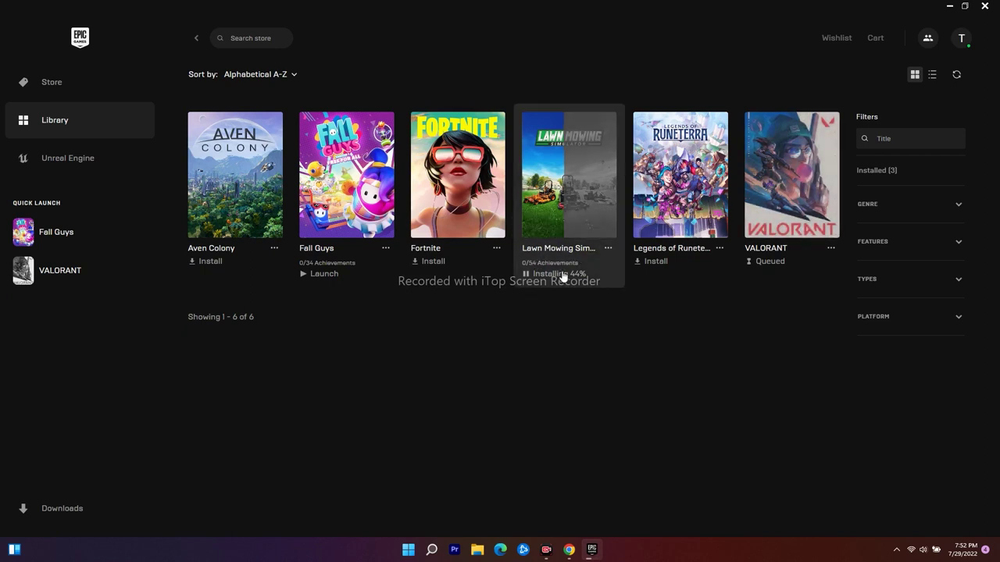
left_click(609, 251)
left_click(530, 402)
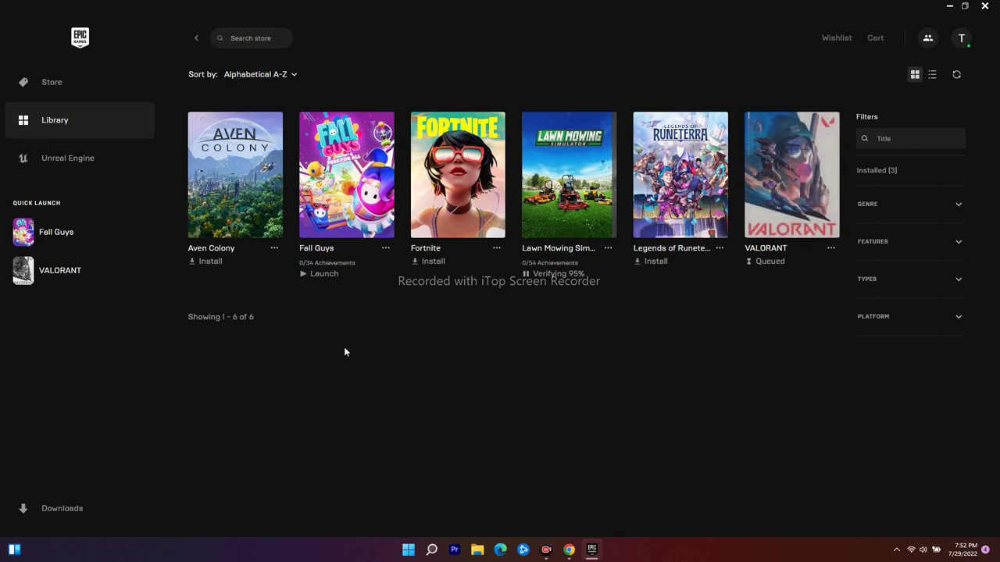
Examine the extra options for Fall Guys in the library, including its Manage settings, and close them.
left_click(385, 249)
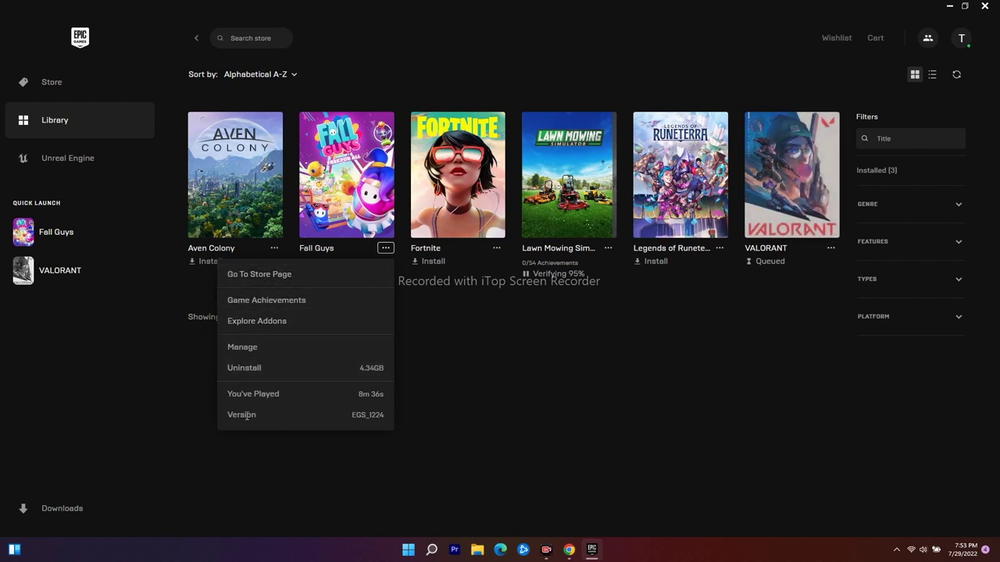
left_click(383, 279)
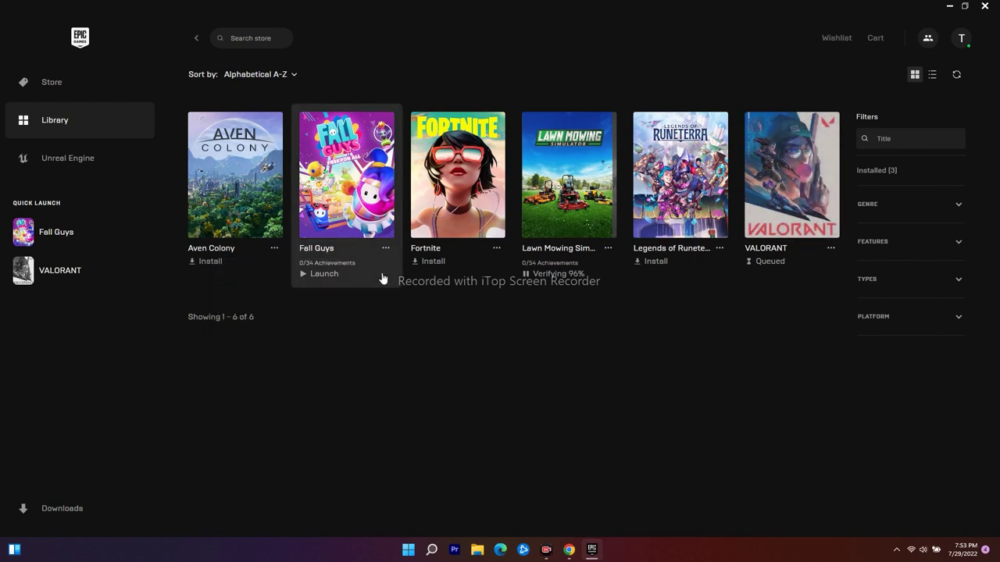
left_click(385, 249)
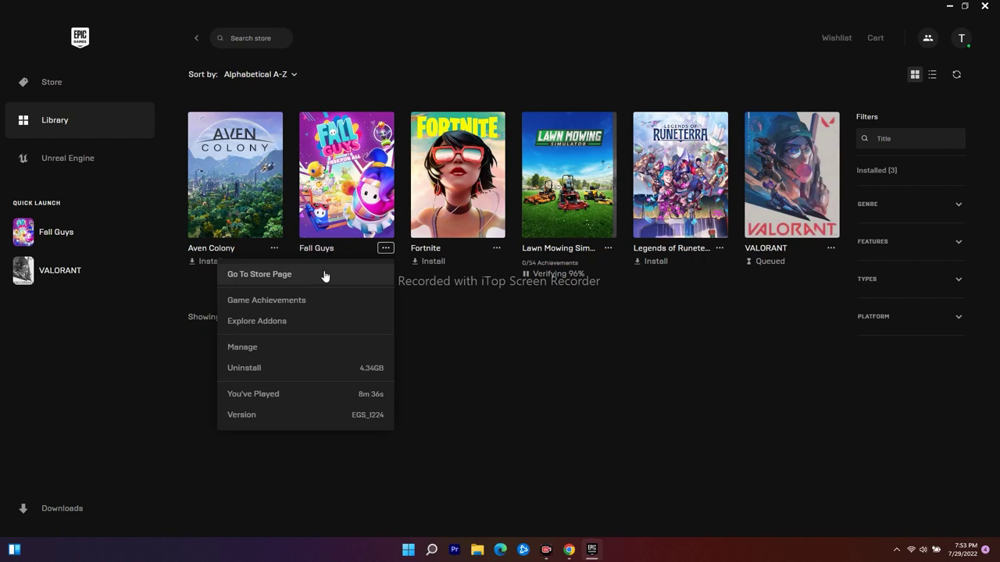
left_click(294, 348)
left_click(624, 433)
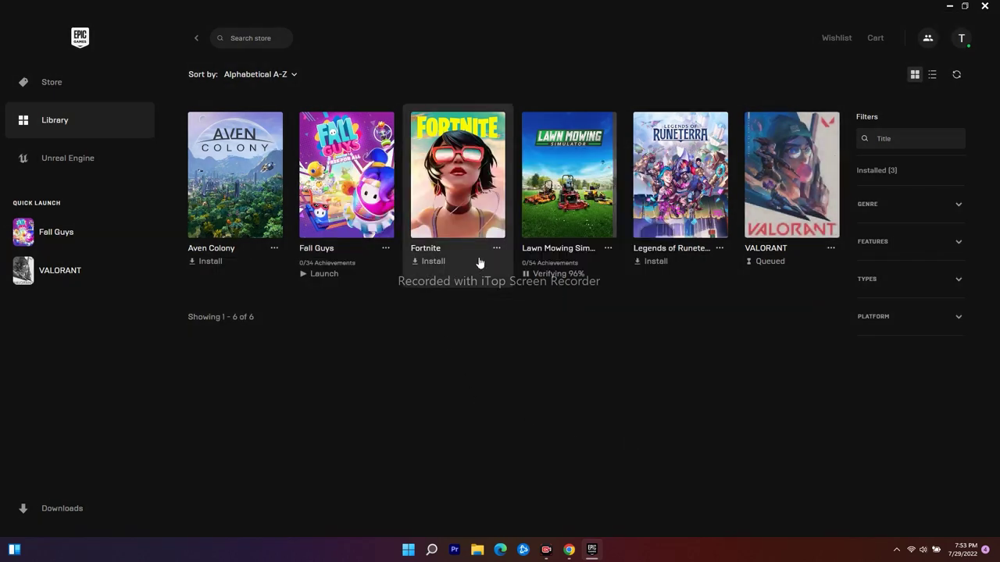
left_click(385, 248)
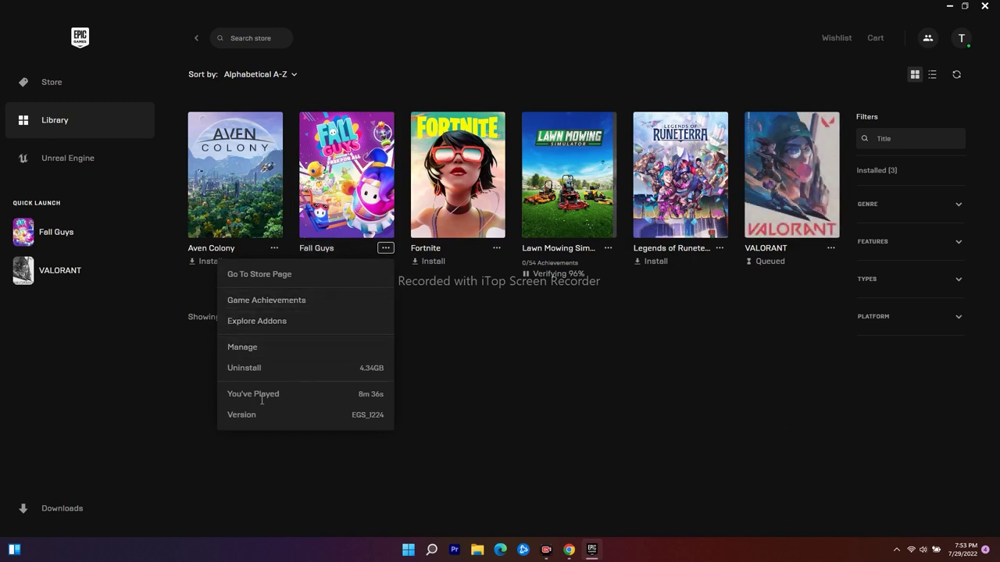
left_click(544, 396)
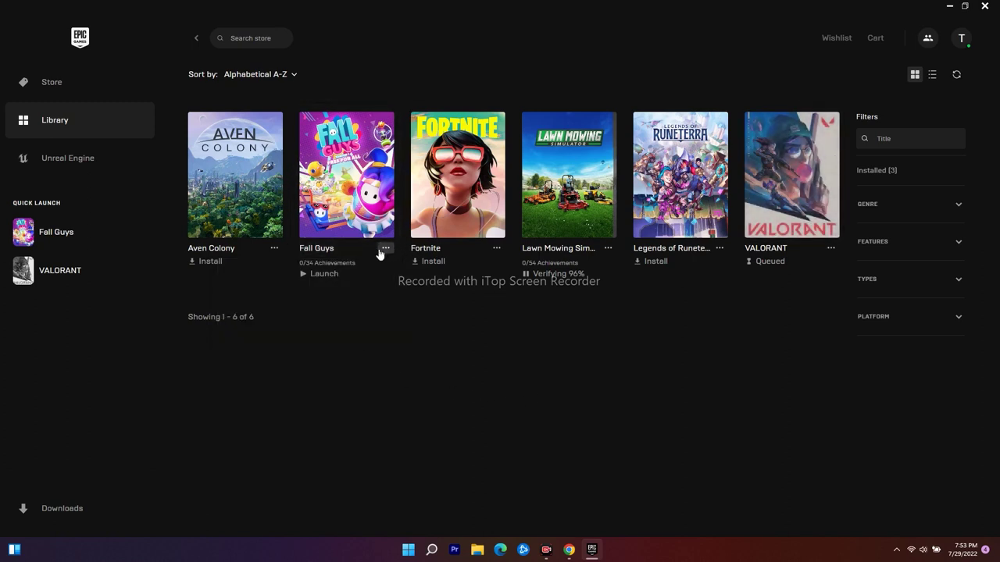
View the extra options for Lawn Mowing Simulator and VALORANT in the library and close them.
left_click(607, 249)
left_click(674, 343)
left_click(829, 250)
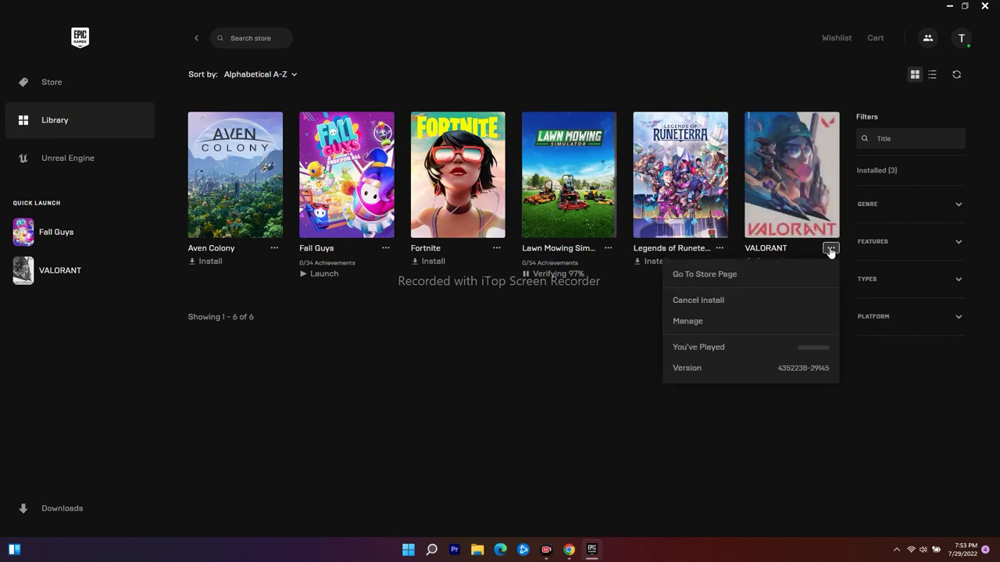
left_click(526, 385)
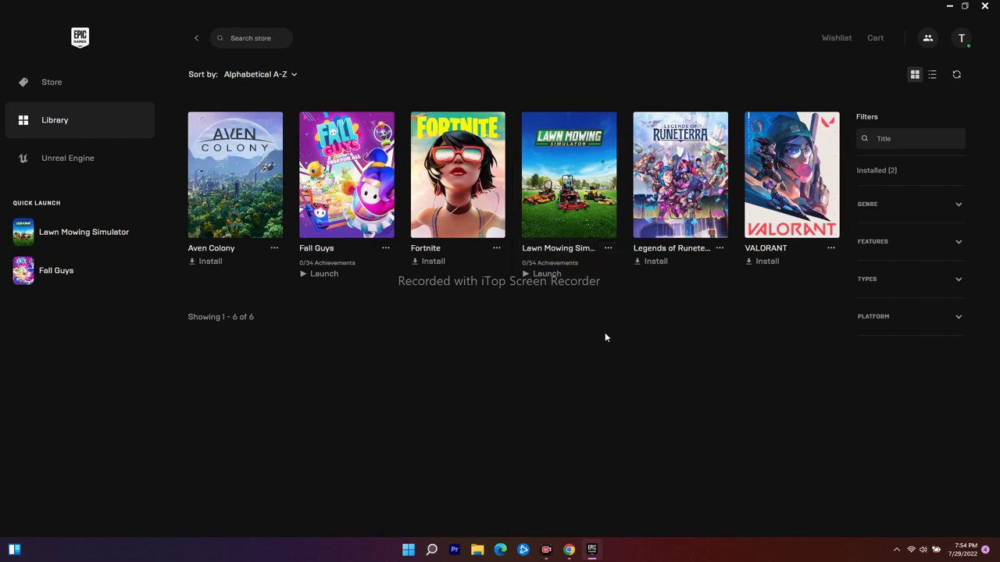
Review the options of the installed Lawn Mowing Simulator, close them and minimize the launcher to the desktop.
left_click(608, 249)
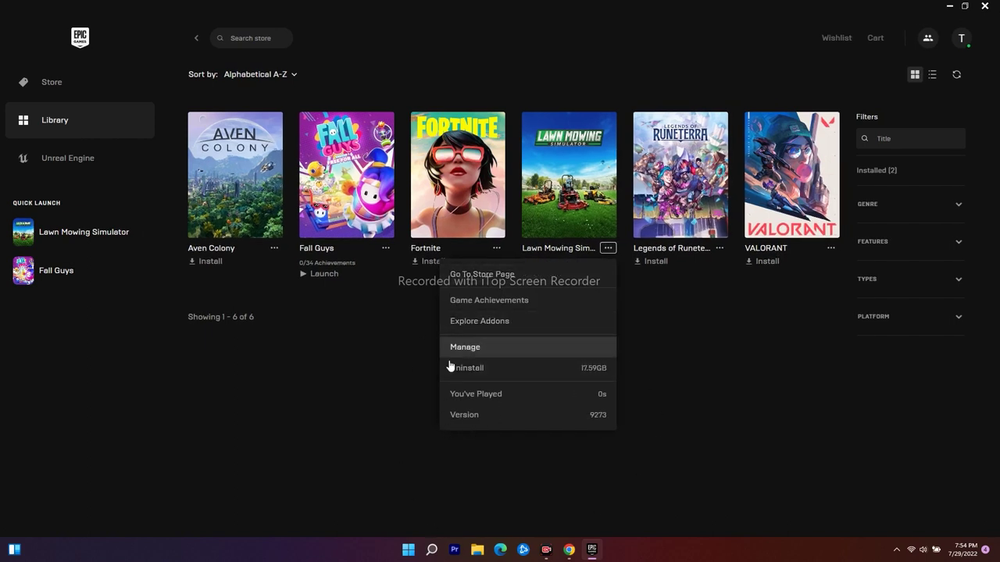
left_click(681, 340)
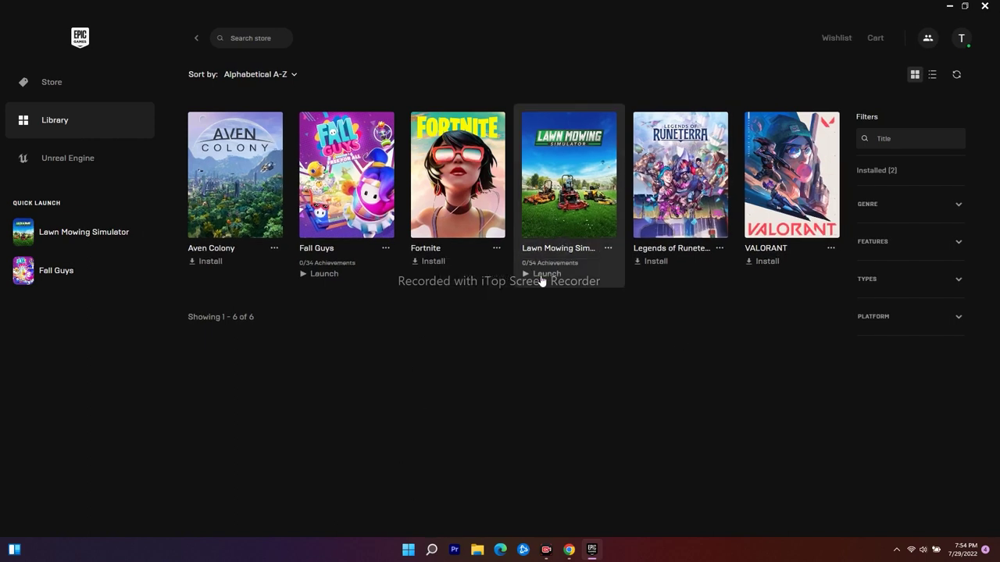
left_click(608, 248)
left_click(714, 382)
left_click(951, 6)
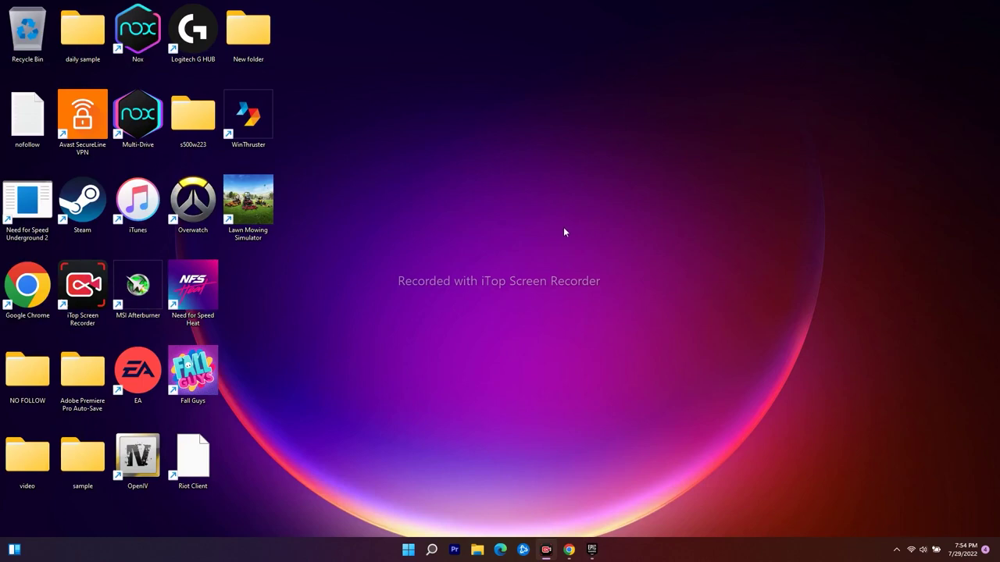